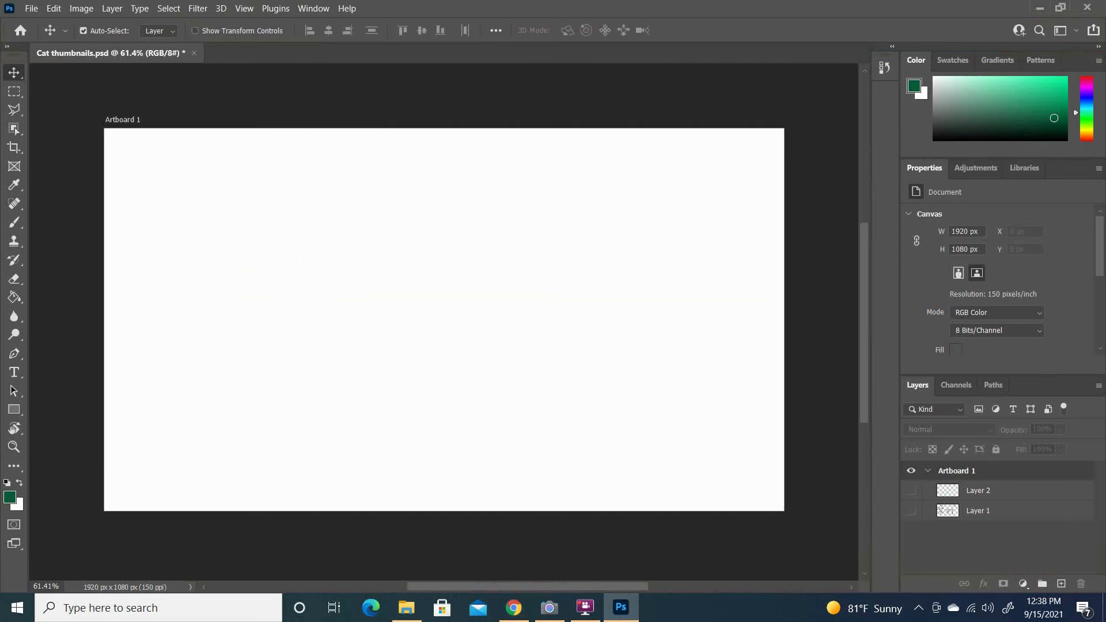
Place the Ripped Stuffed Animal (1) image from Downloads as embedded, scaled to about 790 × 527 px in the artboard's lower-left corner.
click(31, 9)
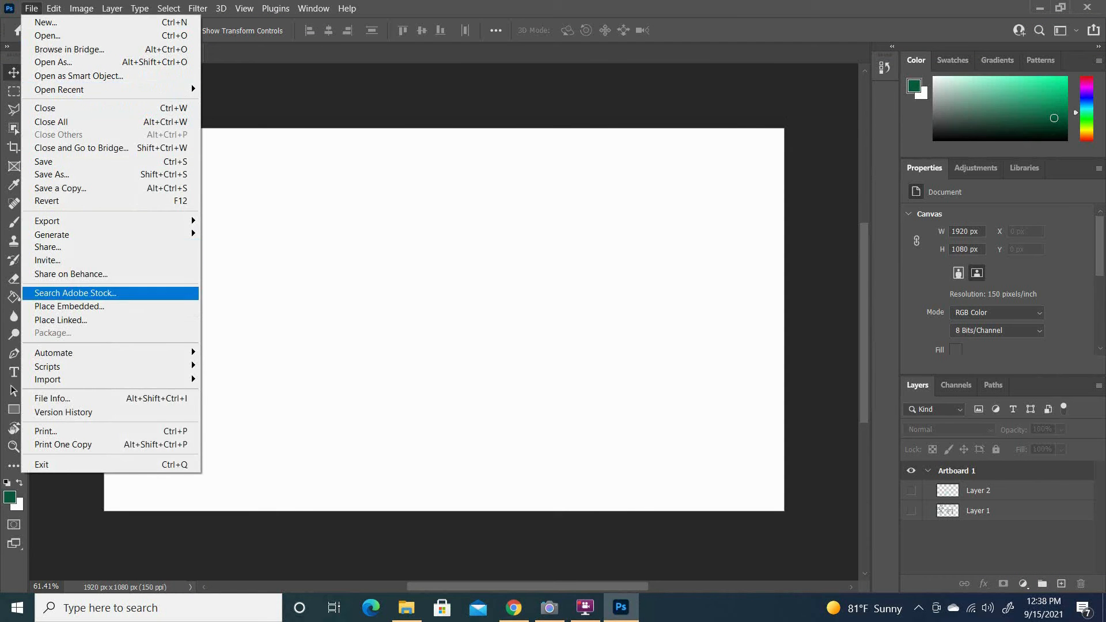
click(69, 306)
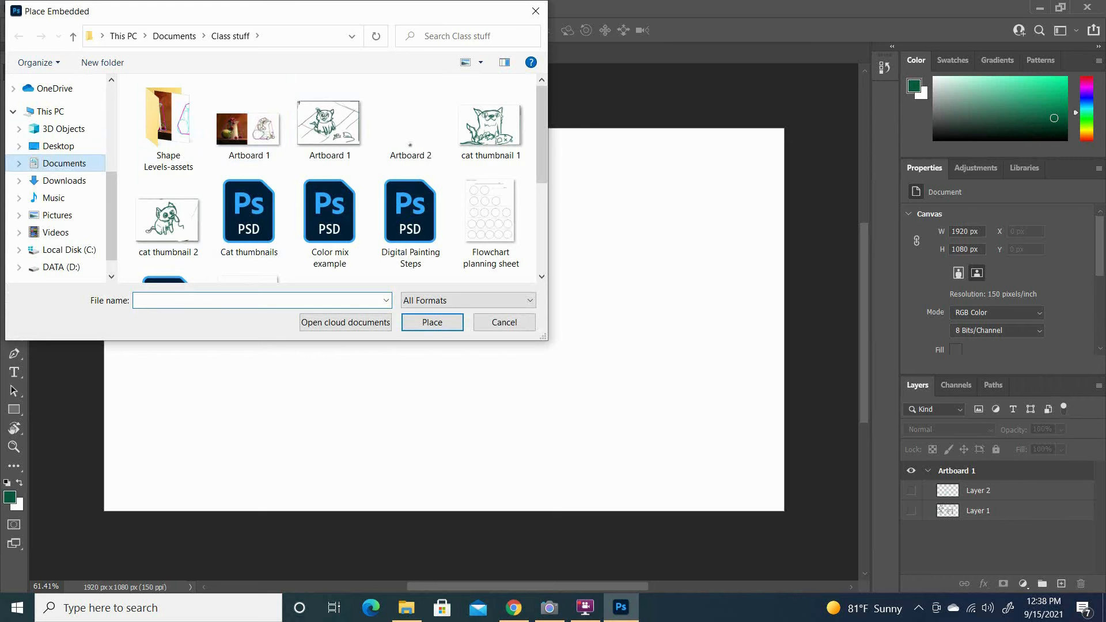
click(64, 180)
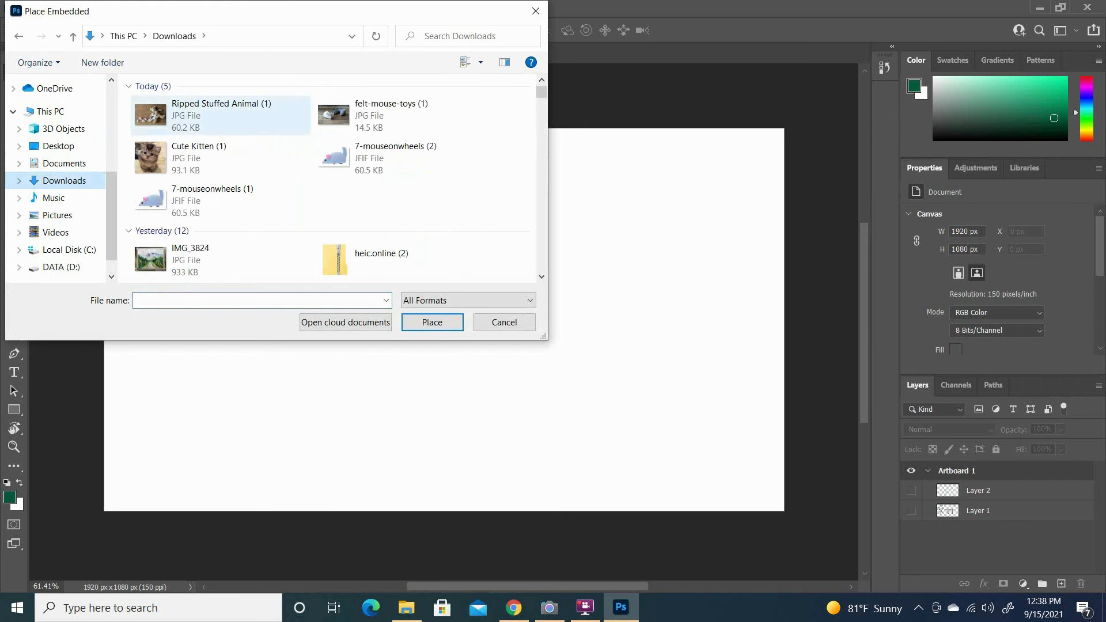
click(369, 115)
click(221, 115)
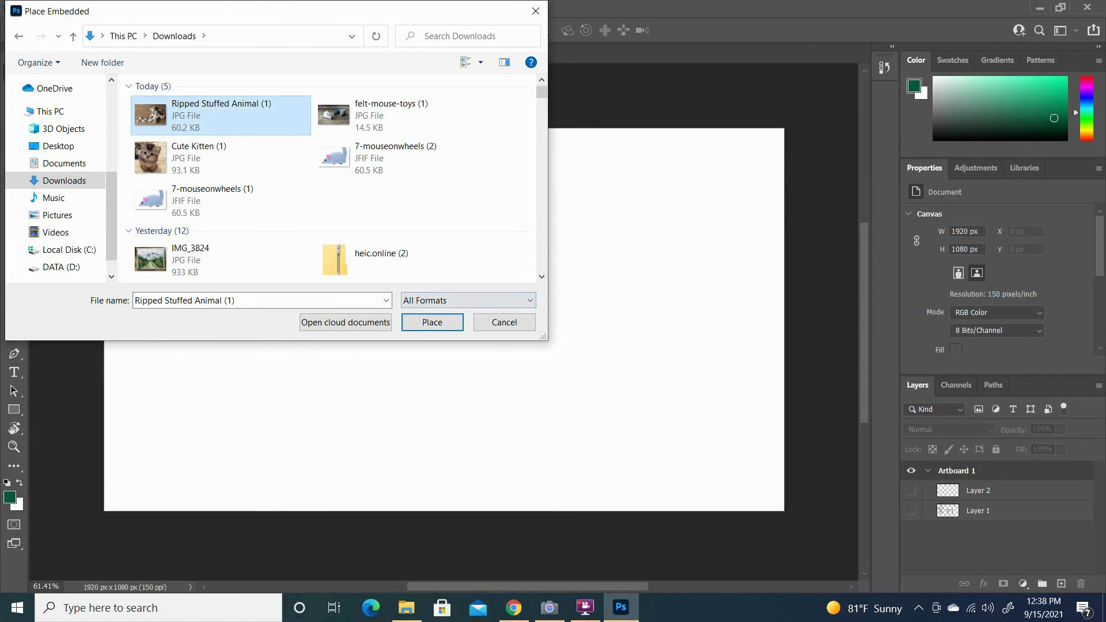
click(432, 322)
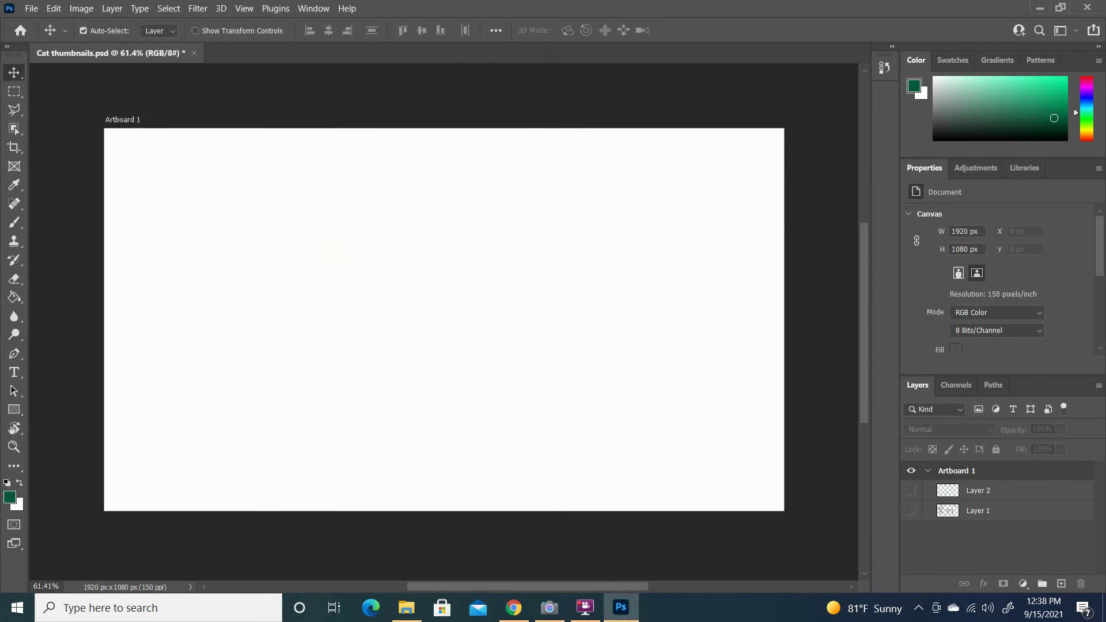
drag(456, 322, 208, 264)
drag(251, 297, 423, 410)
drag(331, 367, 311, 428)
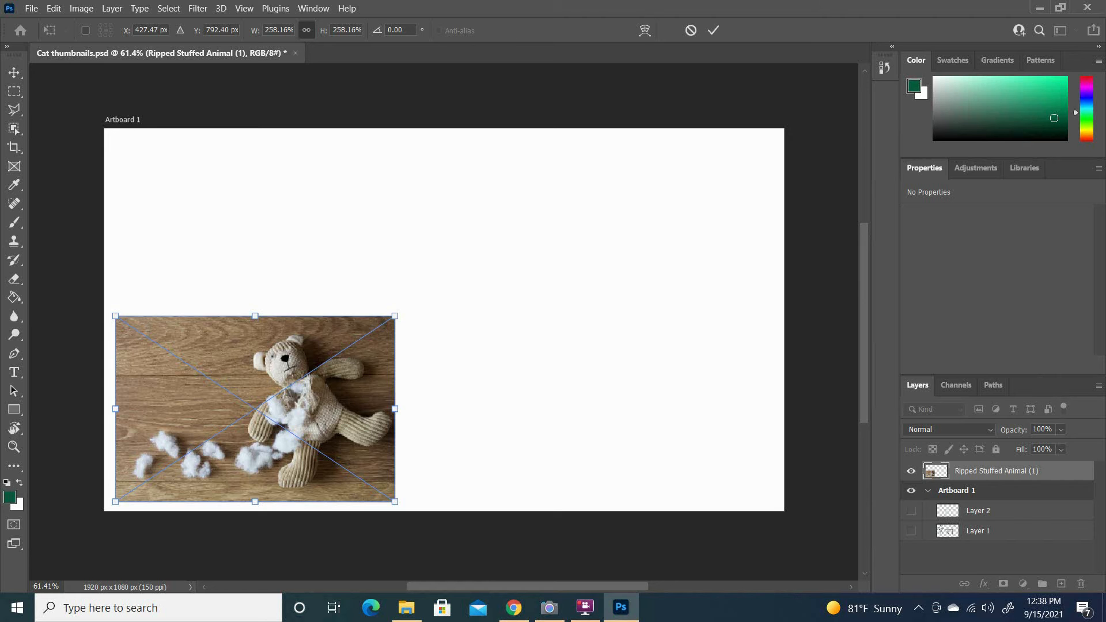
key(Return)
Place the Cute Kitten (1) image as embedded, scaled to about 764 × 764 px over the artboard's left part.
click(31, 8)
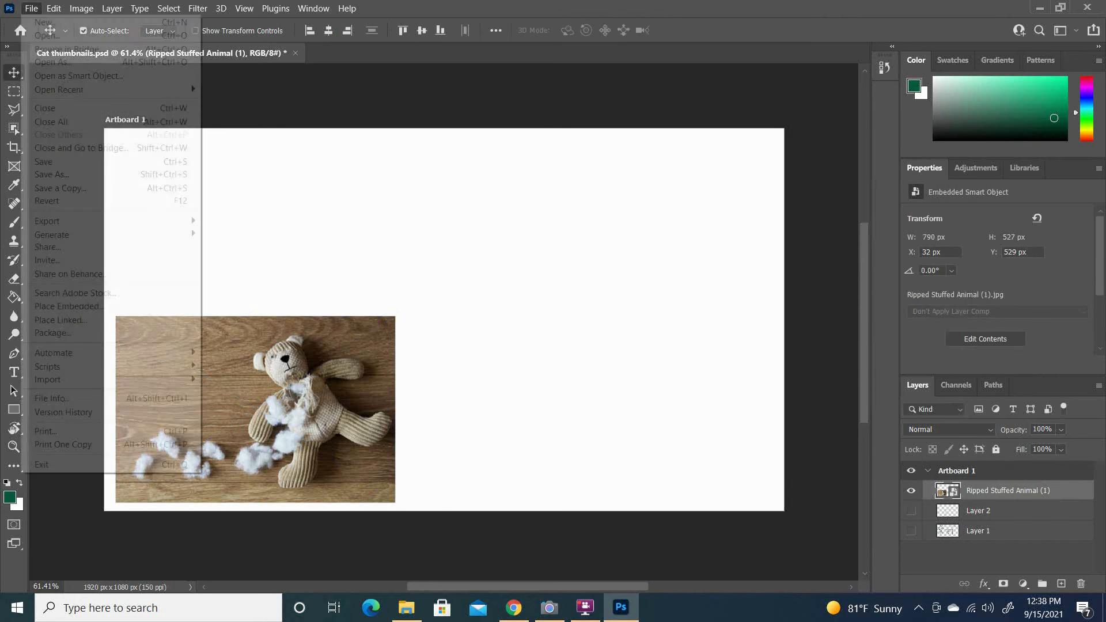
click(70, 306)
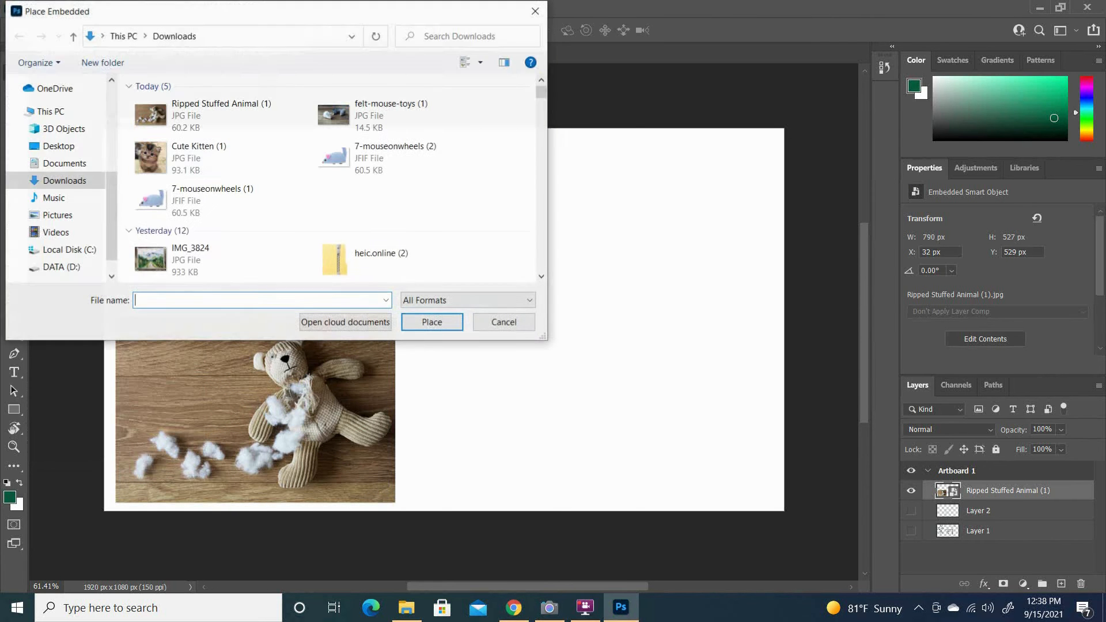
double_click(259, 154)
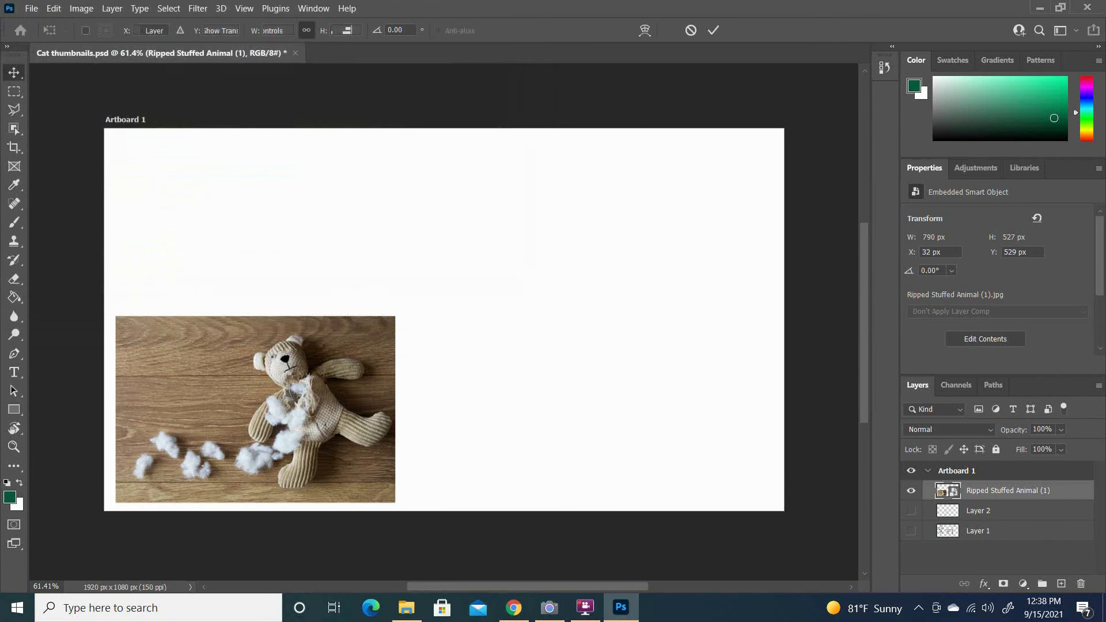
drag(582, 366, 444, 375)
drag(498, 520, 386, 409)
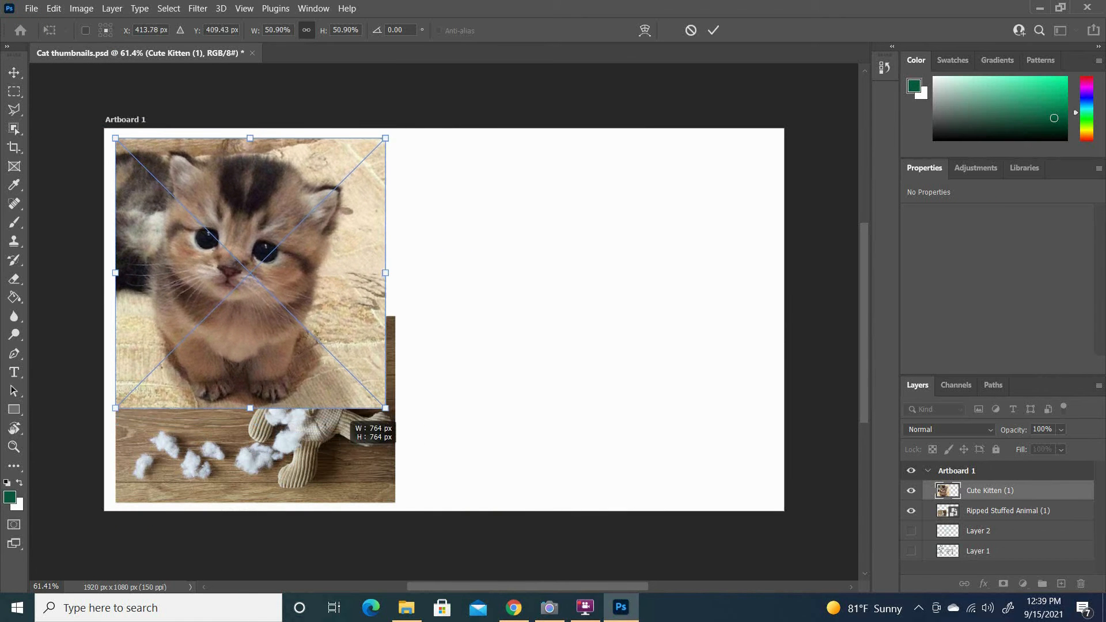
drag(338, 249, 290, 301)
key(Return)
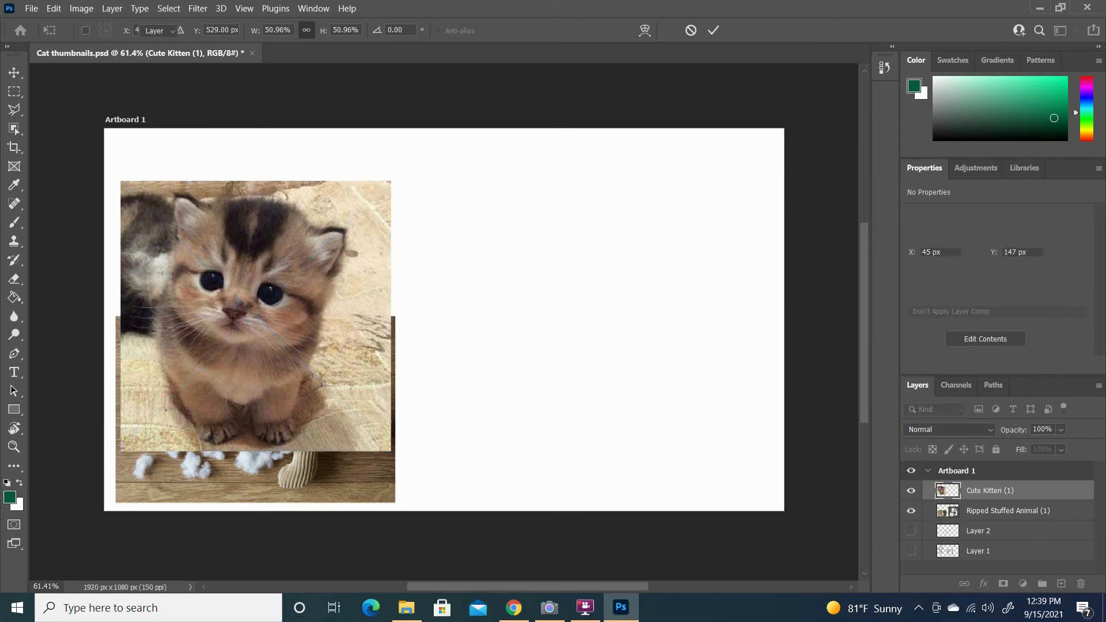
Place the 7-mouseonwheels (2) image, scaled to about 18%, over the lower part of the kitten photo.
click(31, 8)
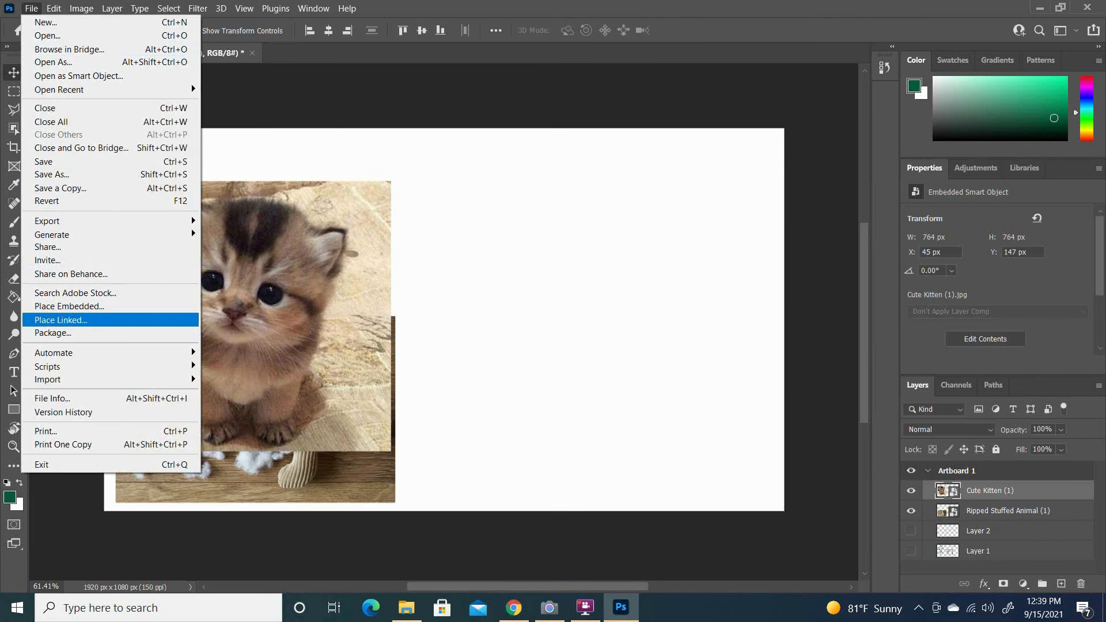
click(136, 321)
double_click(414, 154)
drag(756, 129, 320, 372)
drag(257, 457, 271, 434)
drag(343, 367, 519, 291)
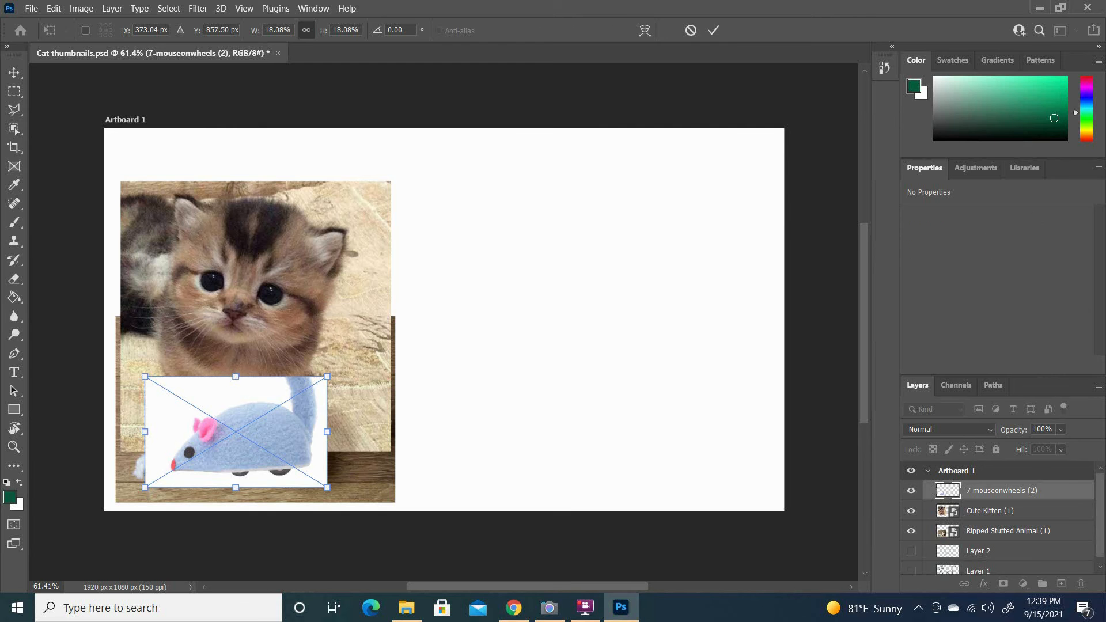
key(Return)
Place the felt-mouse-toys (1) image as embedded, scaled to about 1034 × 645 px and shifted into the artboard's lower-left corner.
click(31, 8)
click(136, 311)
double_click(403, 112)
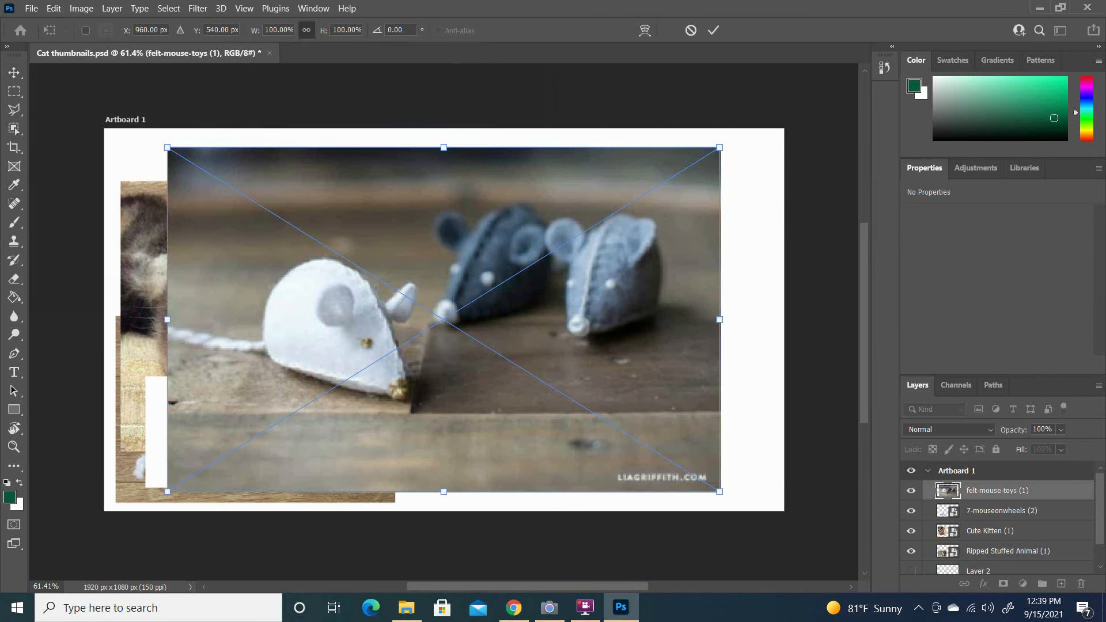
drag(461, 323, 384, 341)
drag(643, 166, 456, 283)
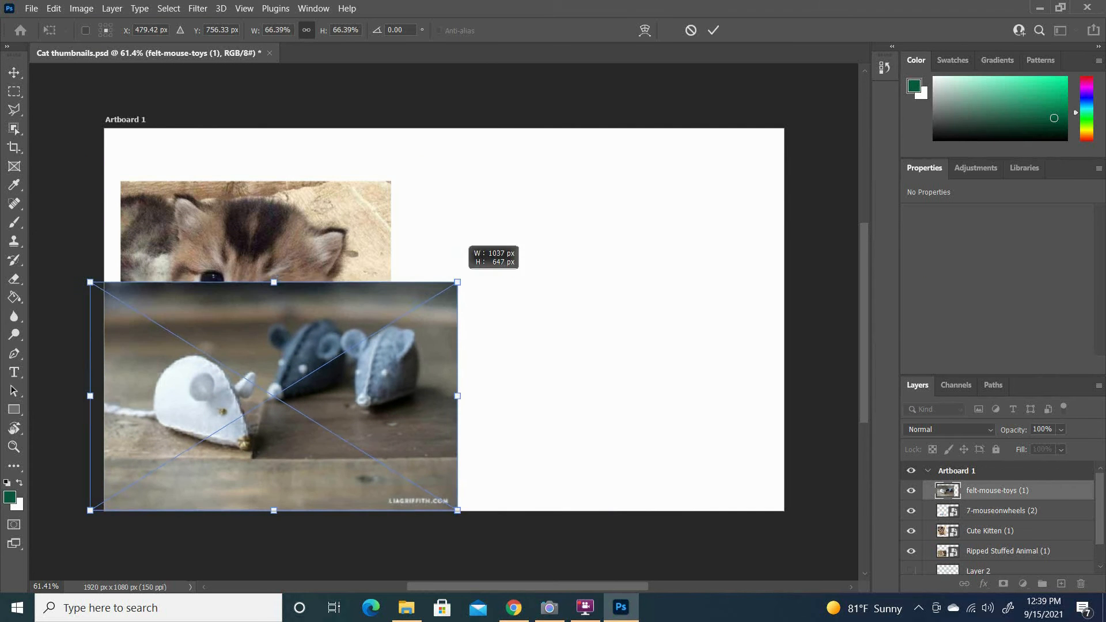
key(Return)
drag(394, 350, 333, 369)
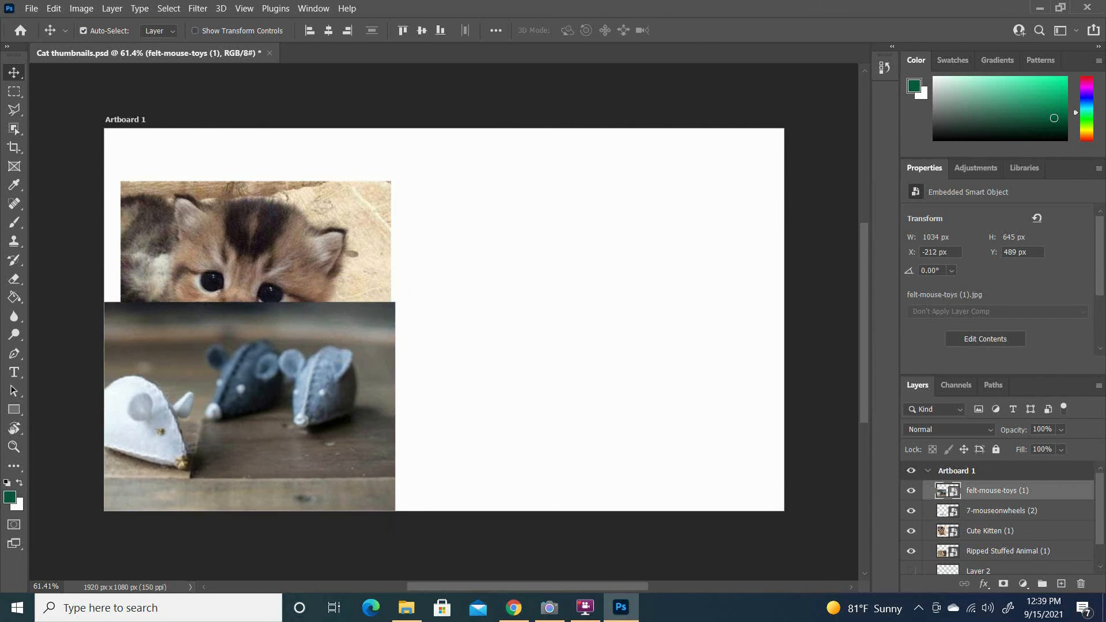
Bring the Cute Kitten layer above the other photos and brush straight green lines along the kitten's left side on a new layer.
drag(991, 531, 991, 482)
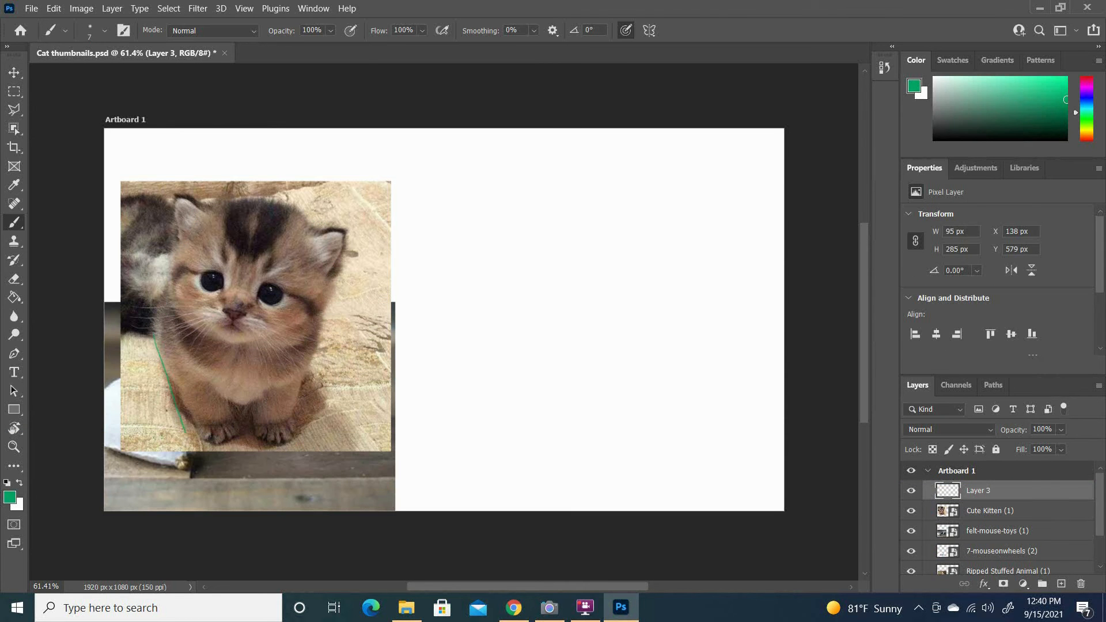
drag(152, 345, 201, 452)
drag(160, 344, 188, 414)
drag(155, 342, 175, 260)
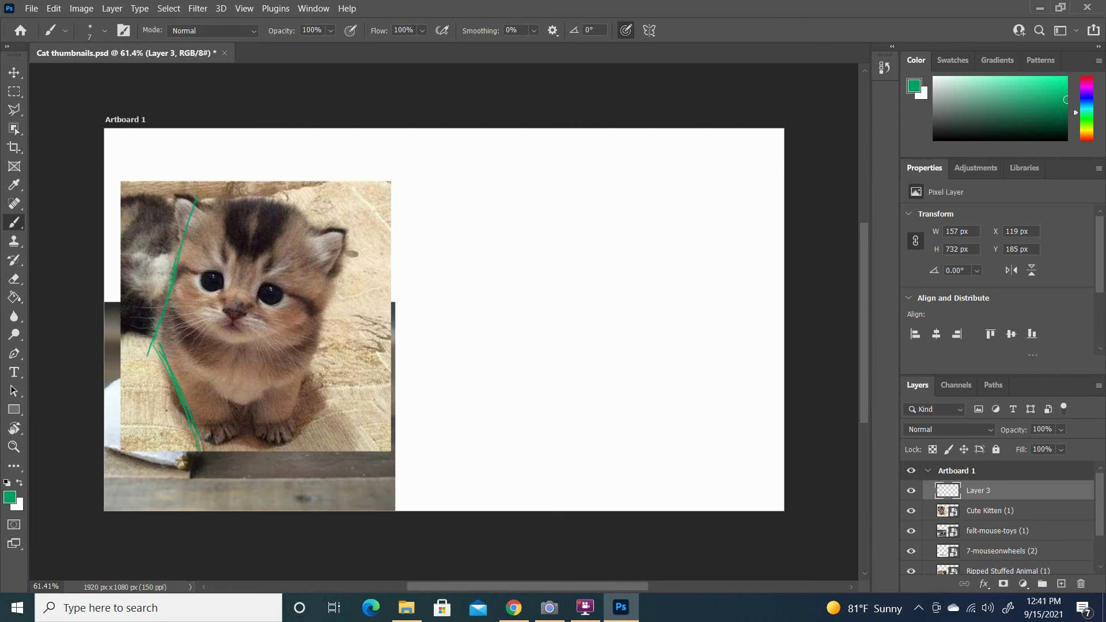
Rotate the canvas view and brush the green outline across the top of the kitten's head and down its right side.
key(r)
mouse_move(617, 322)
mouse_down()
mouse_move(541, 178)
mouse_move(514, 165)
mouse_up()
key(b)
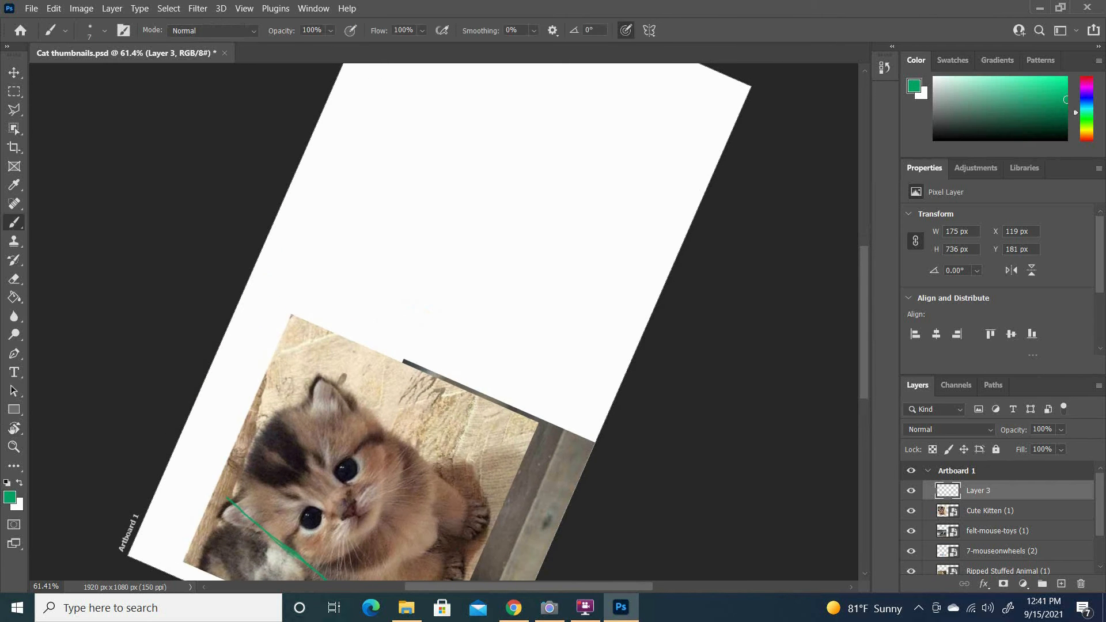
drag(225, 494, 306, 390)
drag(248, 461, 283, 422)
mouse_move(217, 498)
mouse_down()
mouse_move(319, 371)
mouse_move(326, 267)
mouse_move(354, 228)
mouse_up()
Turn the canvas view back nearly level and close the green outline along the lower right side and under the paws.
key(r)
key(b)
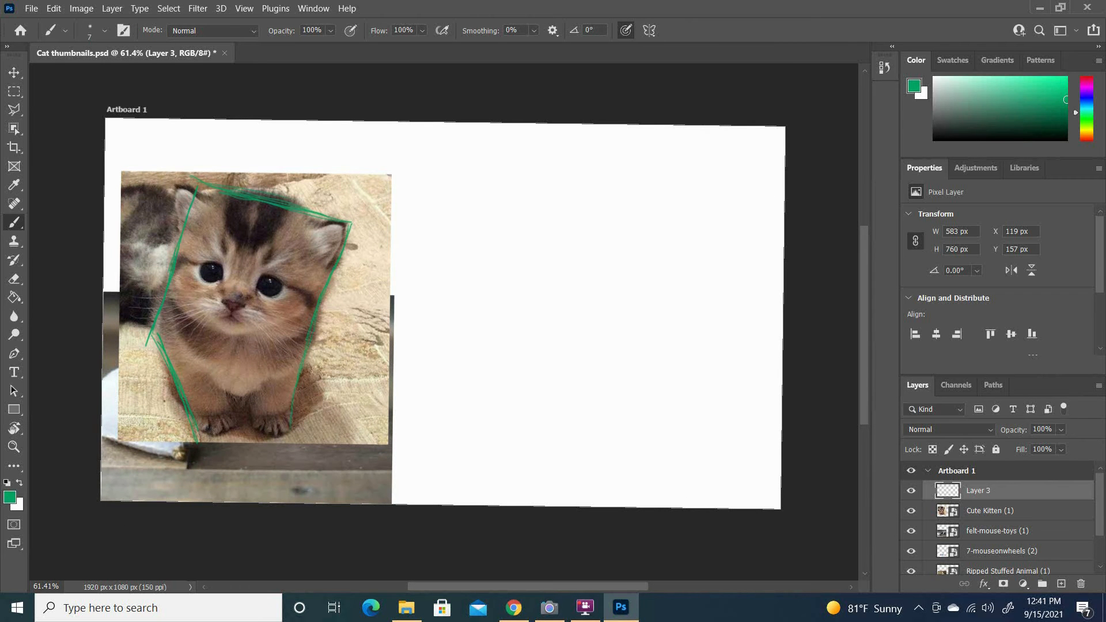
drag(333, 269, 301, 411)
mouse_move(199, 442)
mouse_down()
mouse_move(294, 434)
mouse_move(201, 442)
mouse_up()
drag(306, 388, 292, 431)
Hide the four photo layers and start a freehand copy of the outline in the artboard's right half with its top and left edges.
click(912, 512)
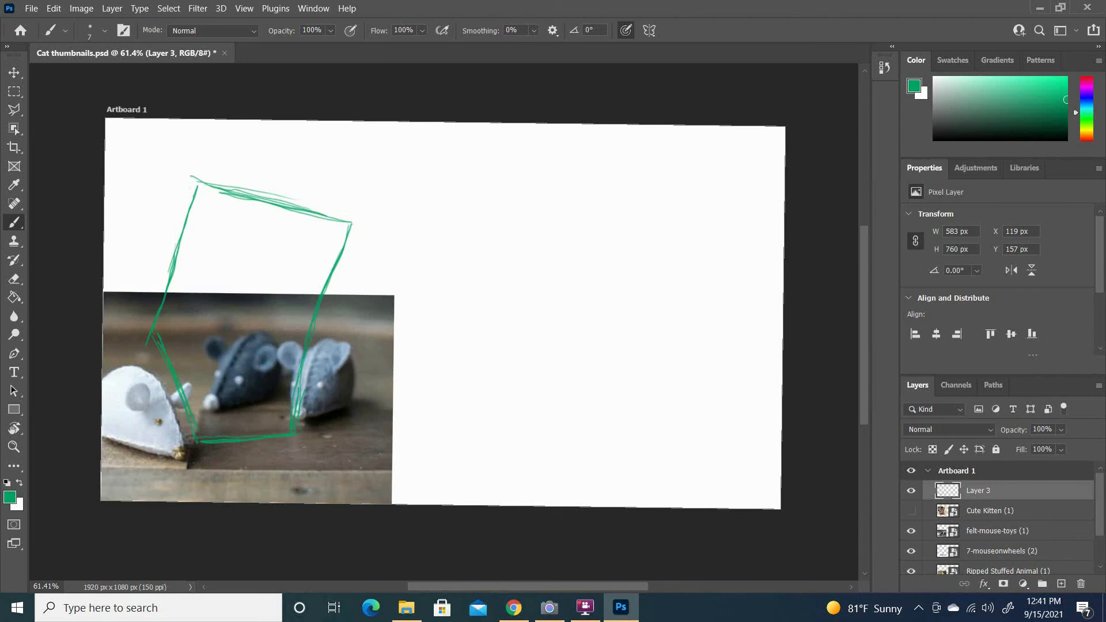
drag(912, 532, 912, 571)
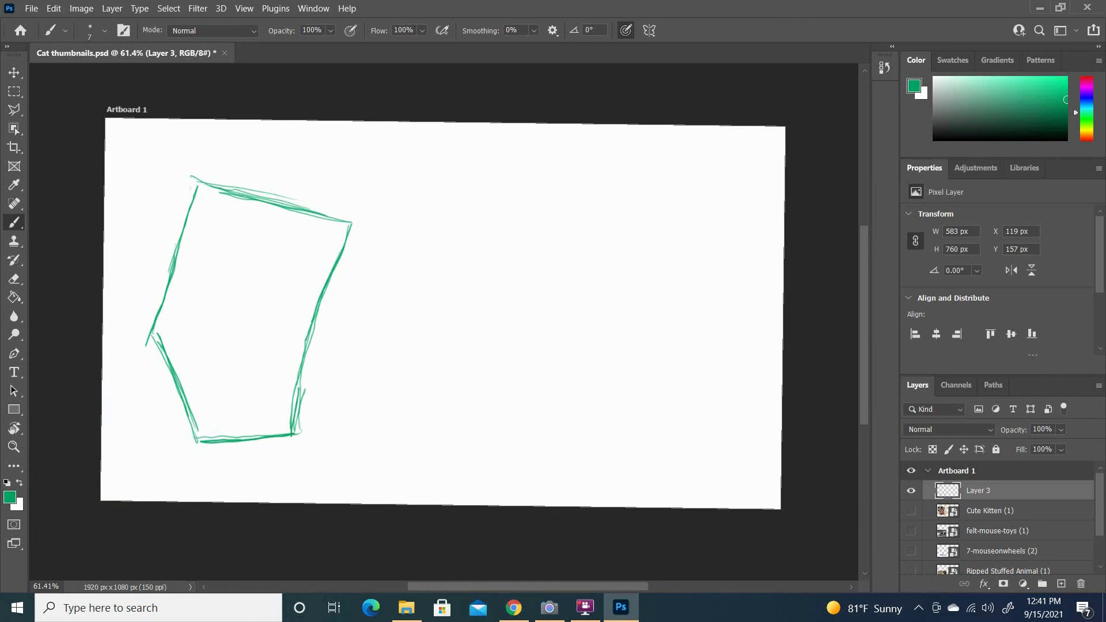
mouse_move(497, 173)
mouse_down()
mouse_move(447, 324)
mouse_move(479, 236)
mouse_move(648, 212)
mouse_up()
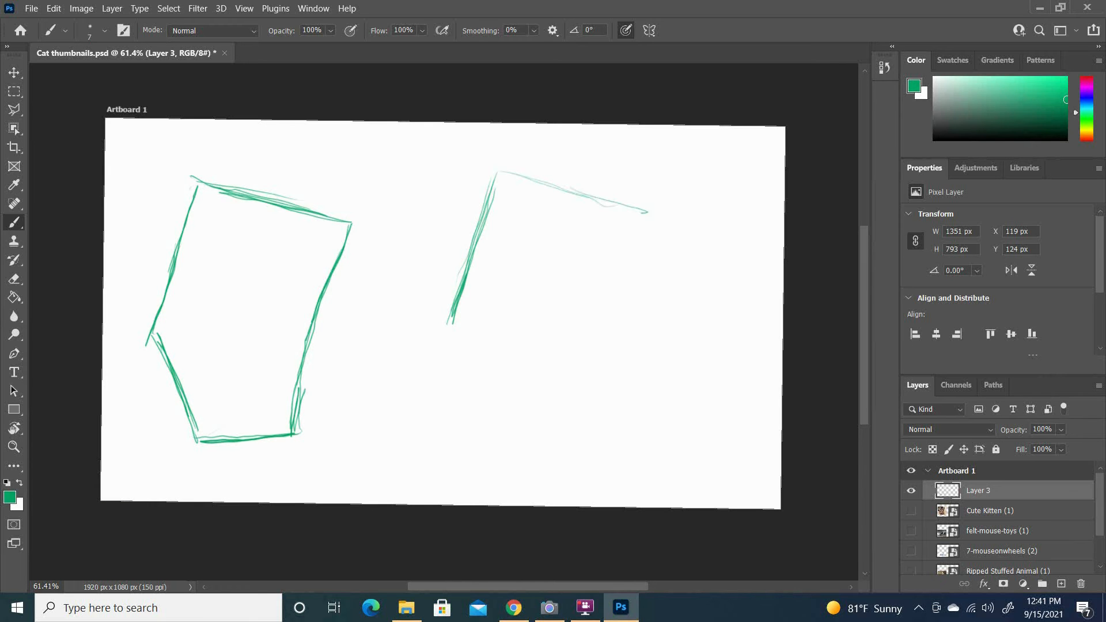
drag(570, 182, 646, 212)
drag(499, 171, 615, 206)
drag(448, 324, 480, 423)
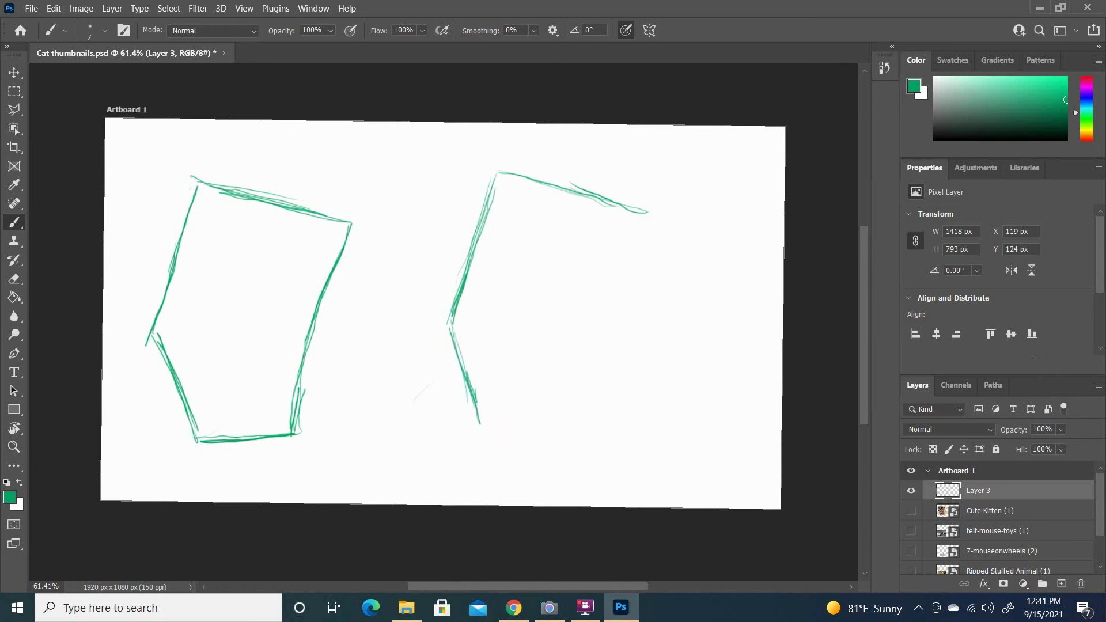
Brush the base and right side of the copied green outline to close the shape.
drag(494, 172, 368, 171)
mouse_move(480, 424)
mouse_down()
mouse_move(482, 435)
mouse_move(598, 425)
mouse_up()
drag(641, 218, 586, 420)
mouse_move(648, 209)
mouse_down()
mouse_move(590, 369)
mouse_move(588, 424)
mouse_up()
drag(583, 387, 584, 423)
Restate the left edges of the copied outline with extra green strokes and touch up its top edge.
drag(451, 334, 506, 449)
drag(446, 335, 492, 443)
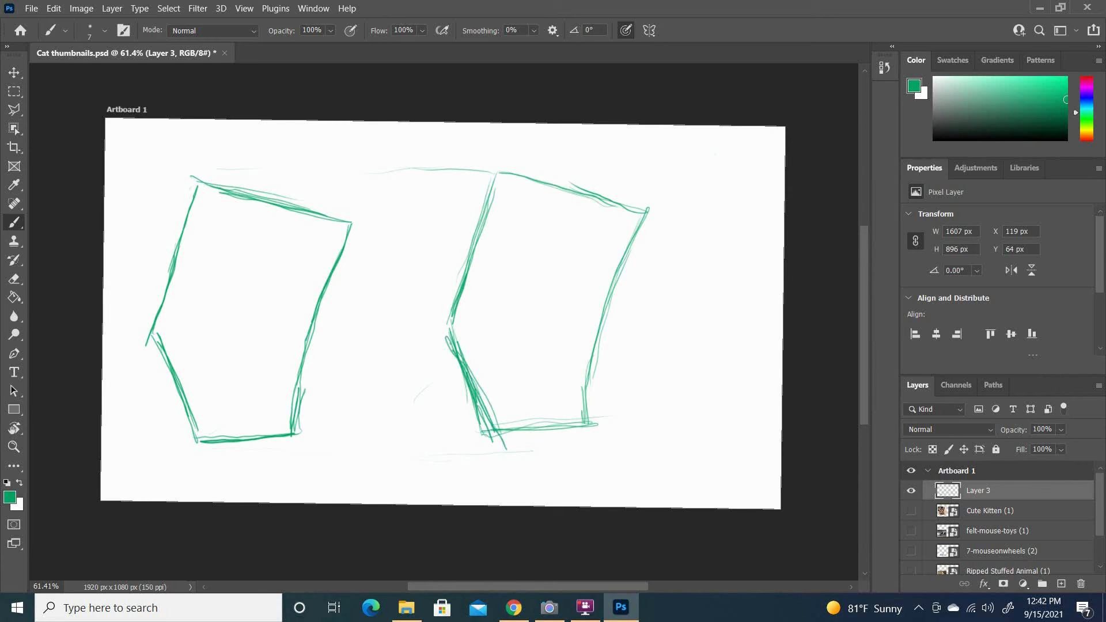
drag(449, 311, 441, 344)
drag(547, 185, 594, 203)
drag(496, 164, 430, 307)
drag(482, 223, 439, 336)
drag(494, 167, 445, 323)
Erase the excess strokes along the inner left edges of the copied outline.
key(e)
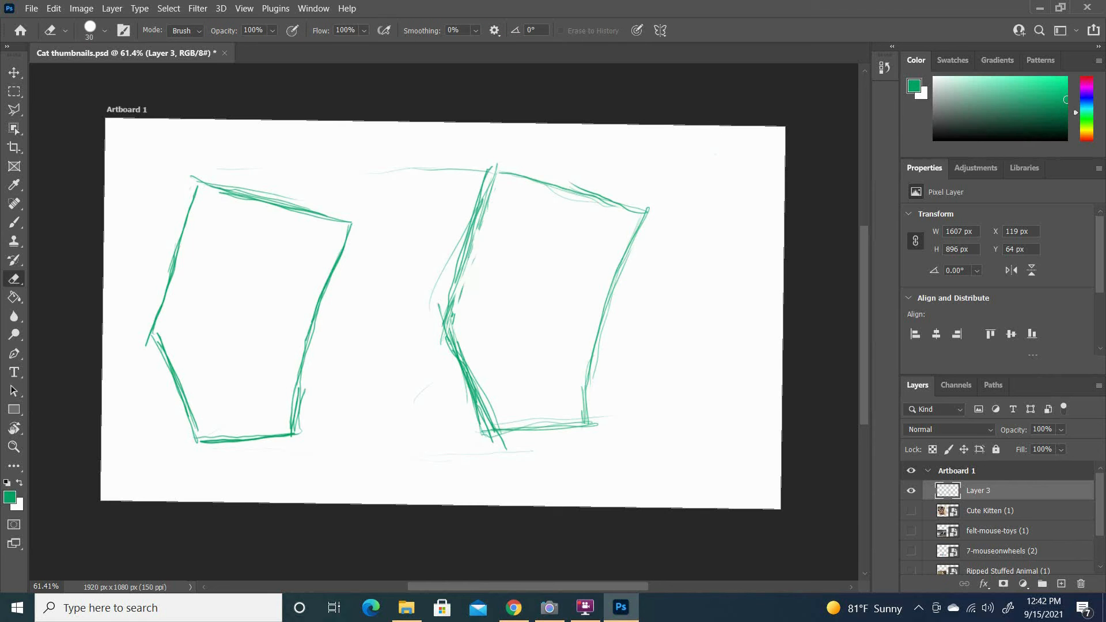
drag(494, 189, 463, 302)
drag(483, 377, 466, 363)
mouse_move(466, 363)
mouse_down()
mouse_move(489, 441)
mouse_move(446, 340)
mouse_move(445, 305)
mouse_up()
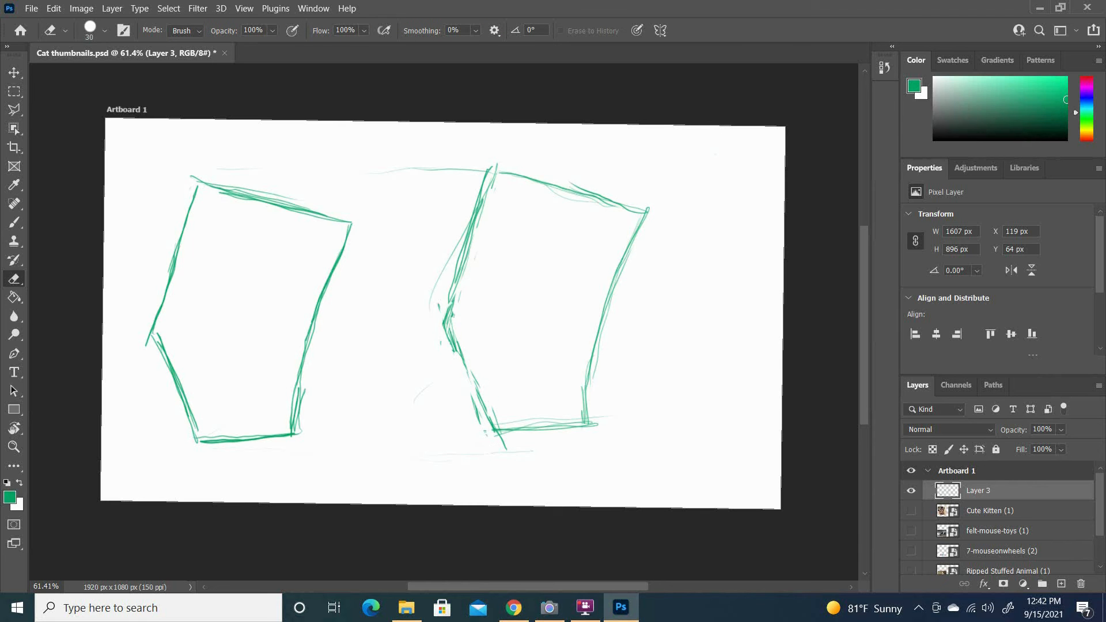
Show the Cute Kitten photo and brush the kitten's jawline in purple on a new layer.
key(b)
click(911, 511)
click(1061, 584)
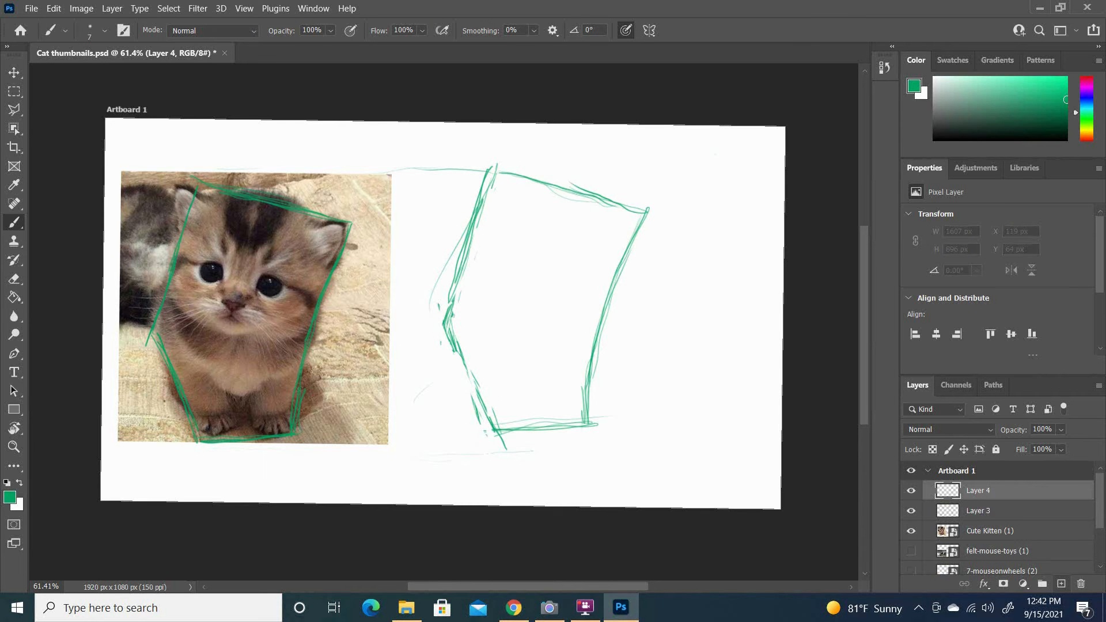
drag(1087, 91, 1087, 86)
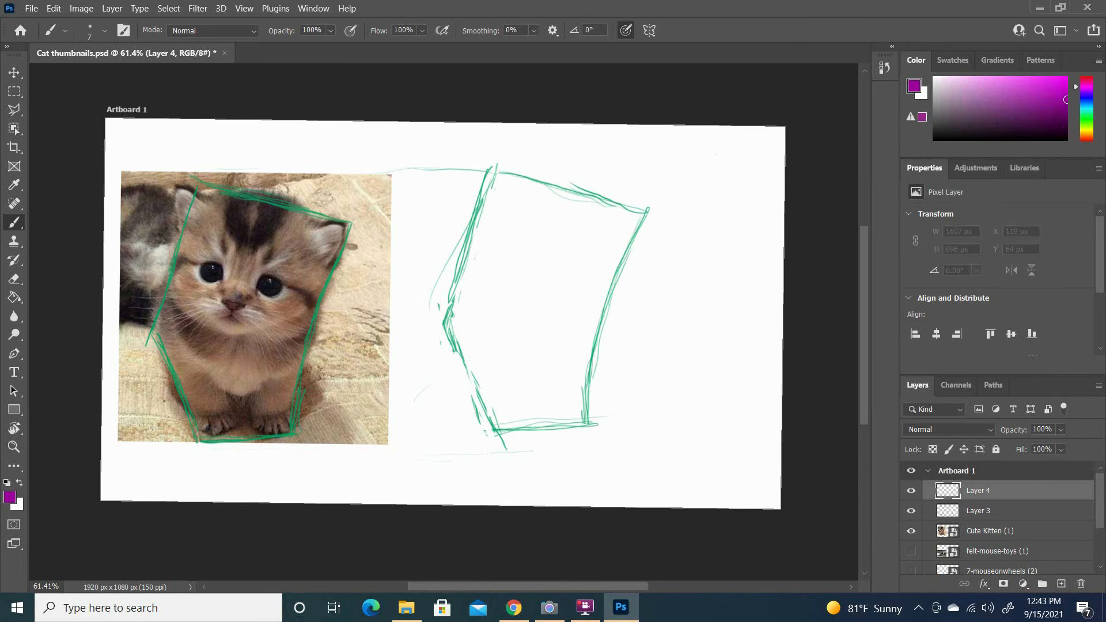
mouse_move(167, 283)
mouse_down()
mouse_move(230, 337)
mouse_move(324, 312)
mouse_up()
mouse_move(241, 336)
mouse_down()
mouse_move(324, 310)
mouse_move(248, 338)
mouse_up()
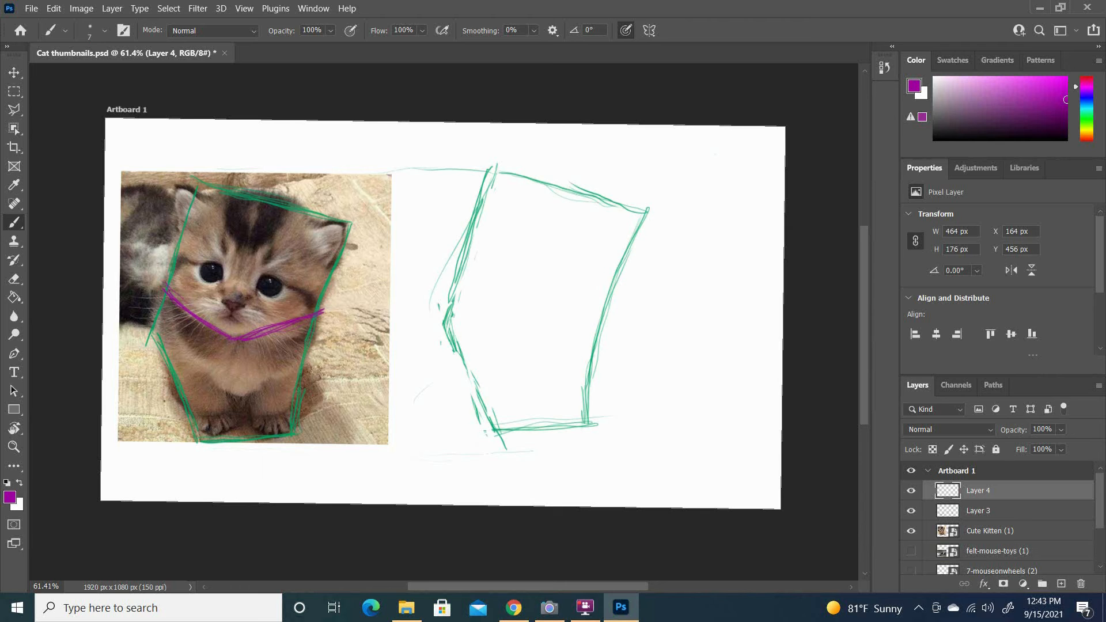
Brush purple lines over both of the kitten's ears and the top of its head.
mouse_move(175, 187)
mouse_down()
mouse_move(183, 237)
mouse_move(213, 197)
mouse_up()
mouse_move(318, 221)
mouse_down()
mouse_move(295, 203)
mouse_move(209, 190)
mouse_up()
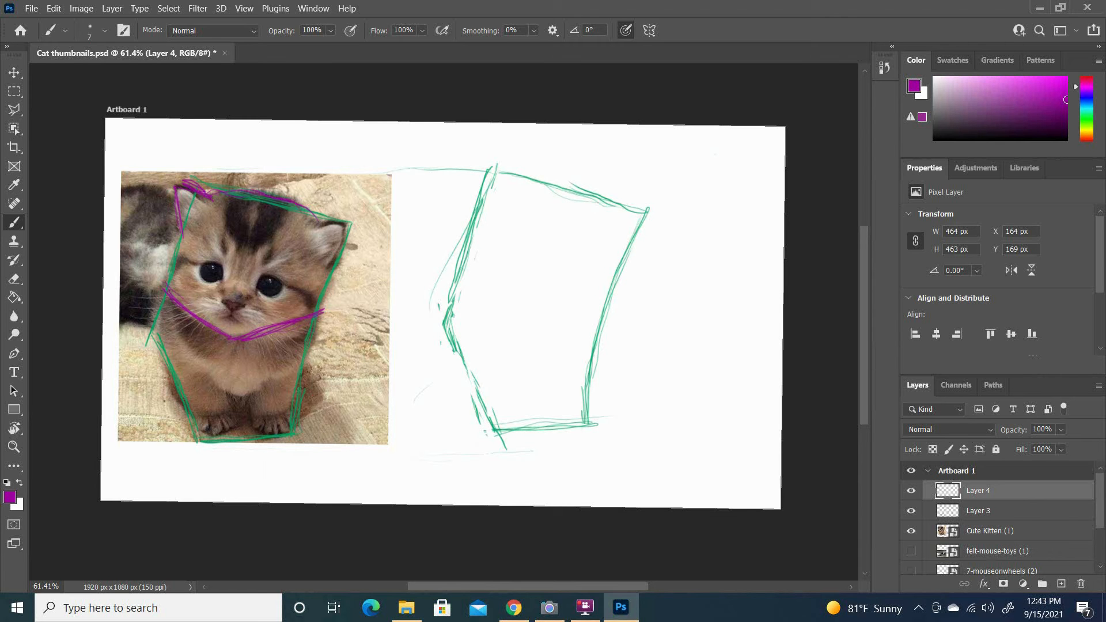
mouse_move(318, 220)
mouse_down()
mouse_move(353, 221)
mouse_move(319, 314)
mouse_up()
Brush purple construction lines for the kitten's V-shaped chest and the curve of its left shoulder.
mouse_move(182, 346)
mouse_down()
mouse_move(222, 389)
mouse_move(283, 375)
mouse_up()
mouse_move(182, 283)
mouse_down()
mouse_move(165, 292)
mouse_move(155, 359)
mouse_up()
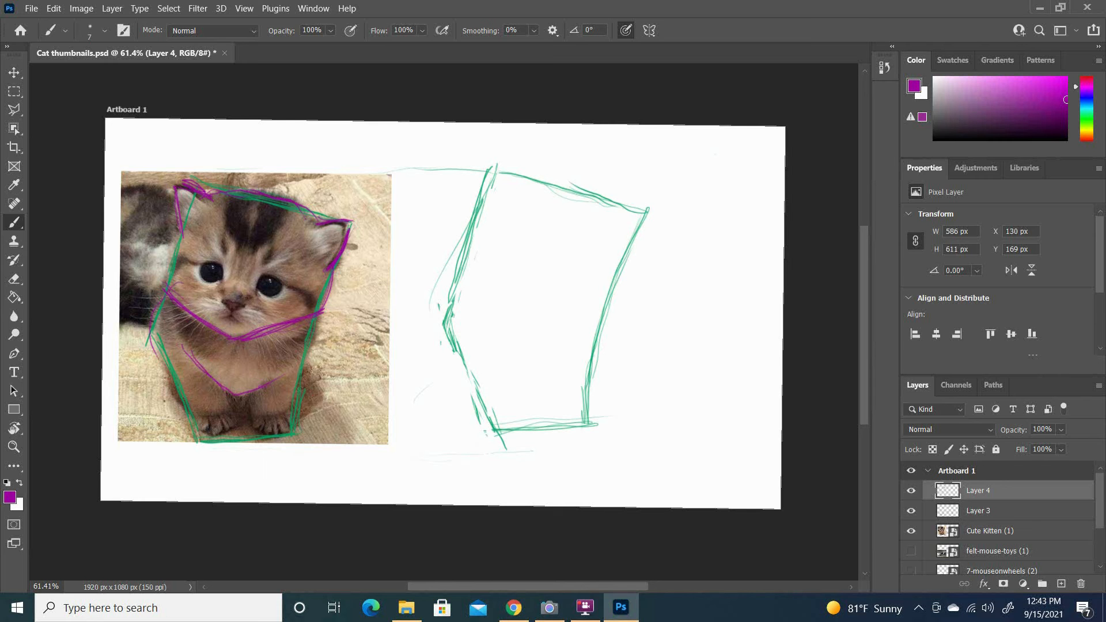
drag(168, 305, 161, 365)
mouse_move(236, 394)
mouse_down()
mouse_move(318, 319)
mouse_move(214, 261)
mouse_move(168, 388)
mouse_up()
drag(161, 337, 198, 384)
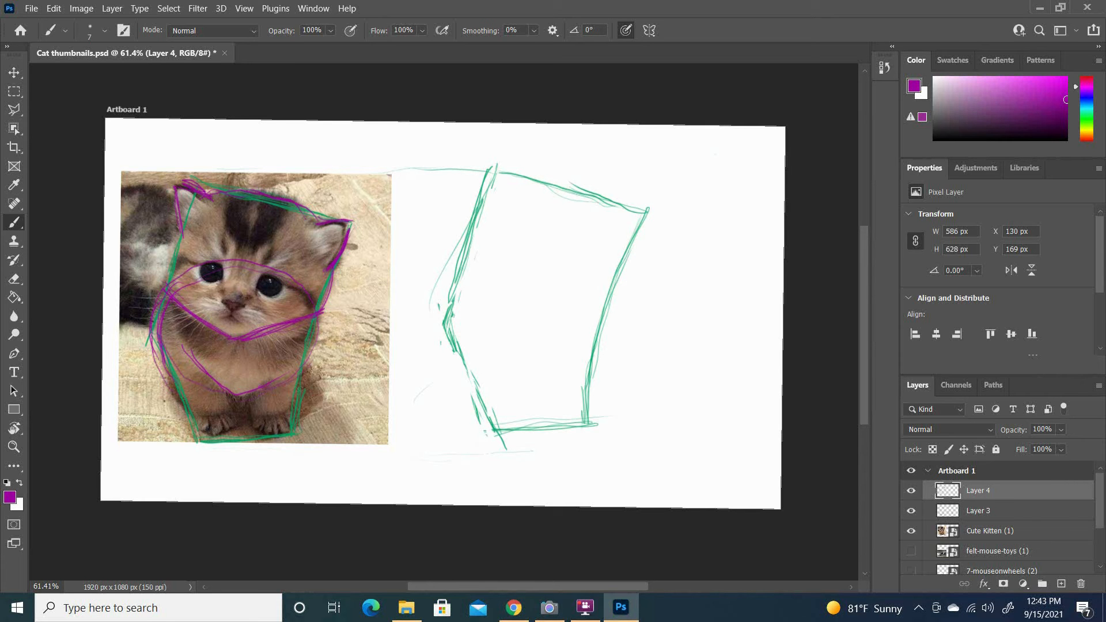
Outline the kitten's front legs and paws in purple and add guidelines through the eyes and inside the right ear.
mouse_move(157, 351)
mouse_down()
mouse_move(235, 427)
mouse_move(198, 436)
mouse_move(172, 369)
mouse_up()
drag(181, 386, 202, 433)
drag(296, 387, 291, 446)
mouse_move(184, 265)
mouse_down()
mouse_move(316, 284)
mouse_move(265, 284)
mouse_move(331, 306)
mouse_move(168, 261)
mouse_up()
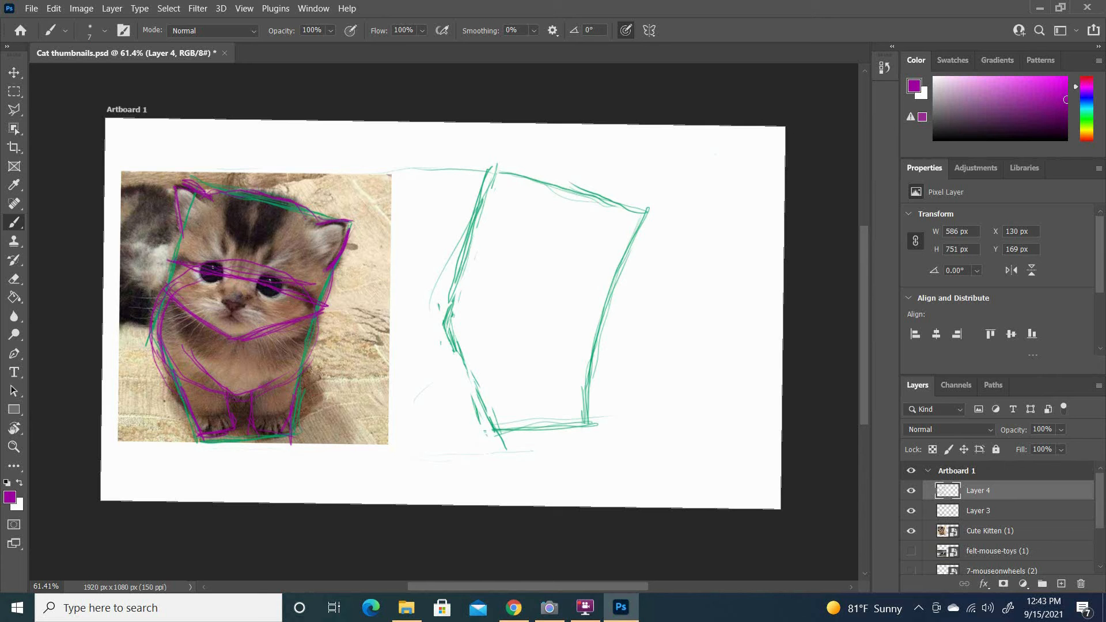
drag(318, 228, 327, 263)
Hide the Cute Kitten photo and make Layer 4 the active layer.
click(990, 532)
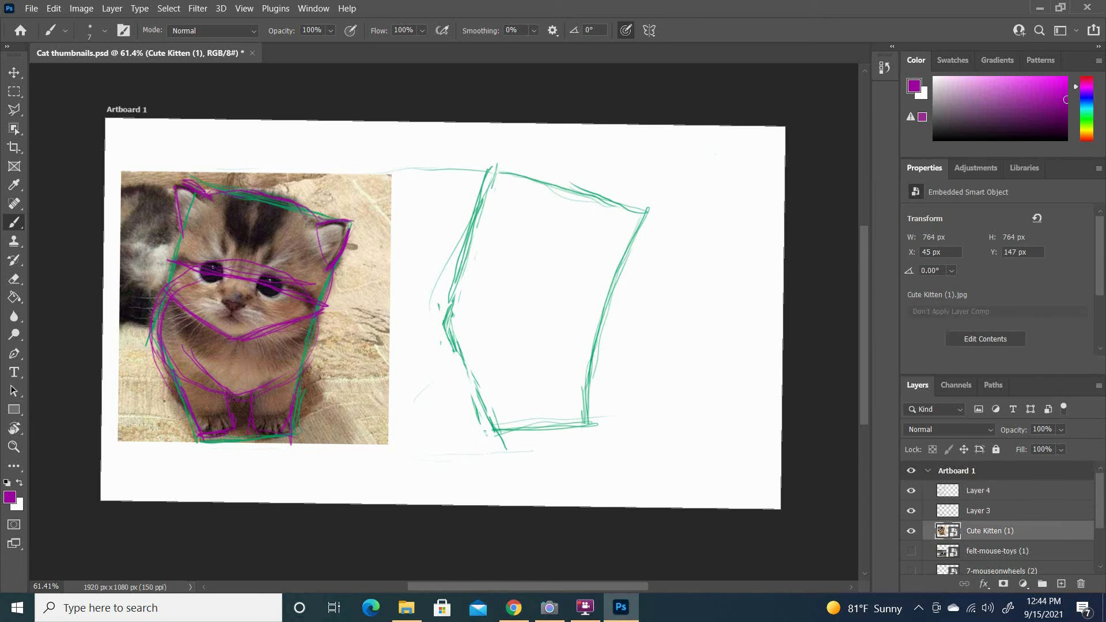
click(911, 532)
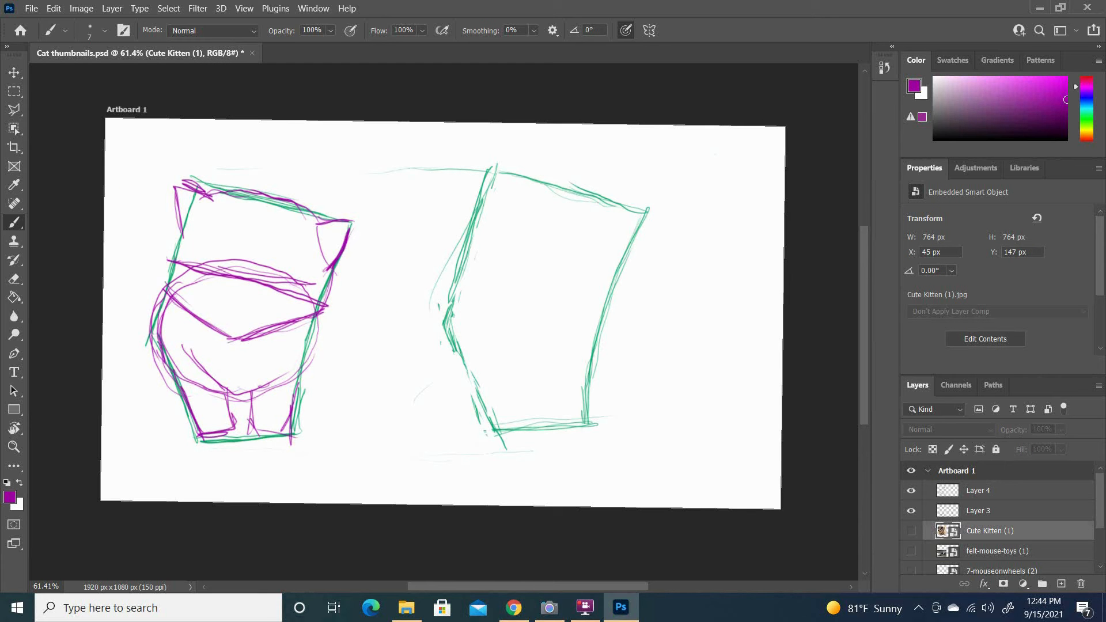
click(979, 491)
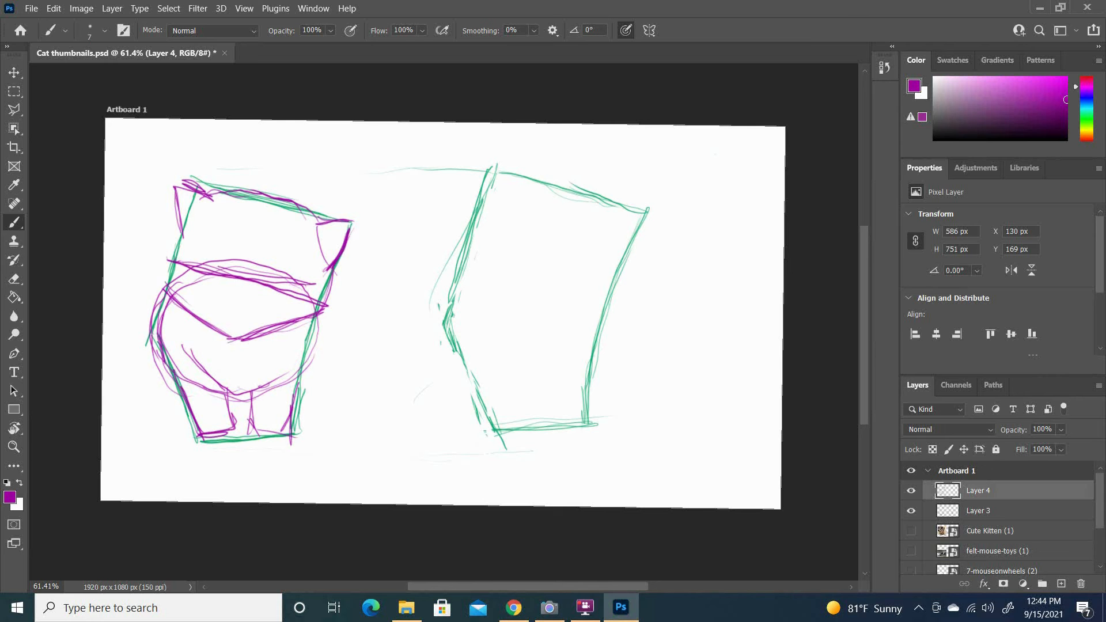
With the Line tool, draw a straight line about 403 px long from the top of the kitten's head to its chin.
drag(270, 198, 231, 337)
click(14, 409)
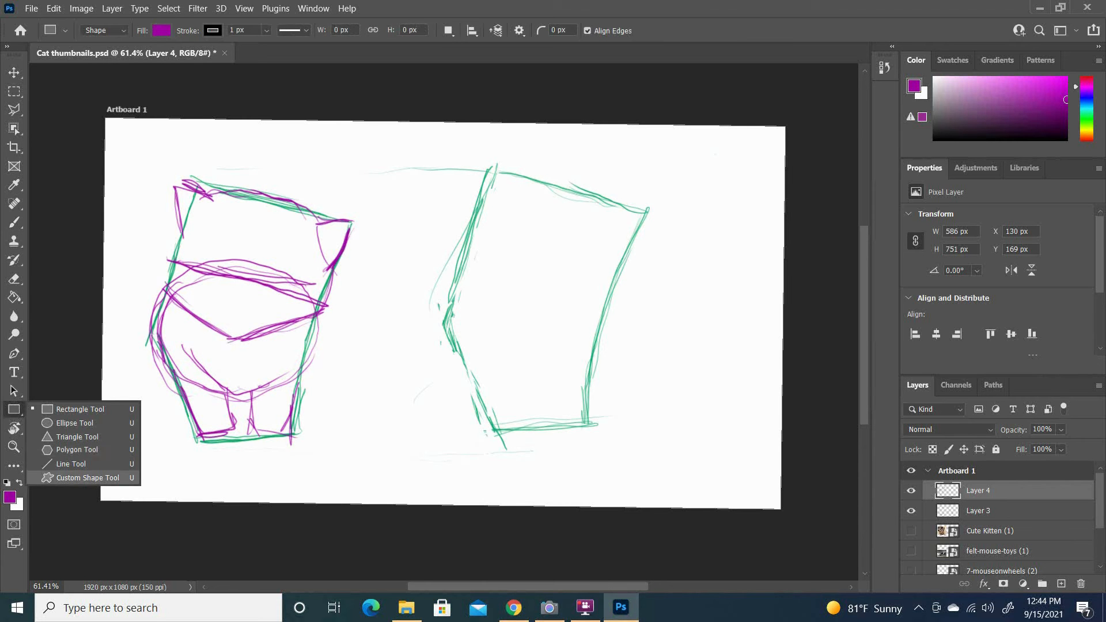
click(71, 464)
drag(236, 337, 269, 198)
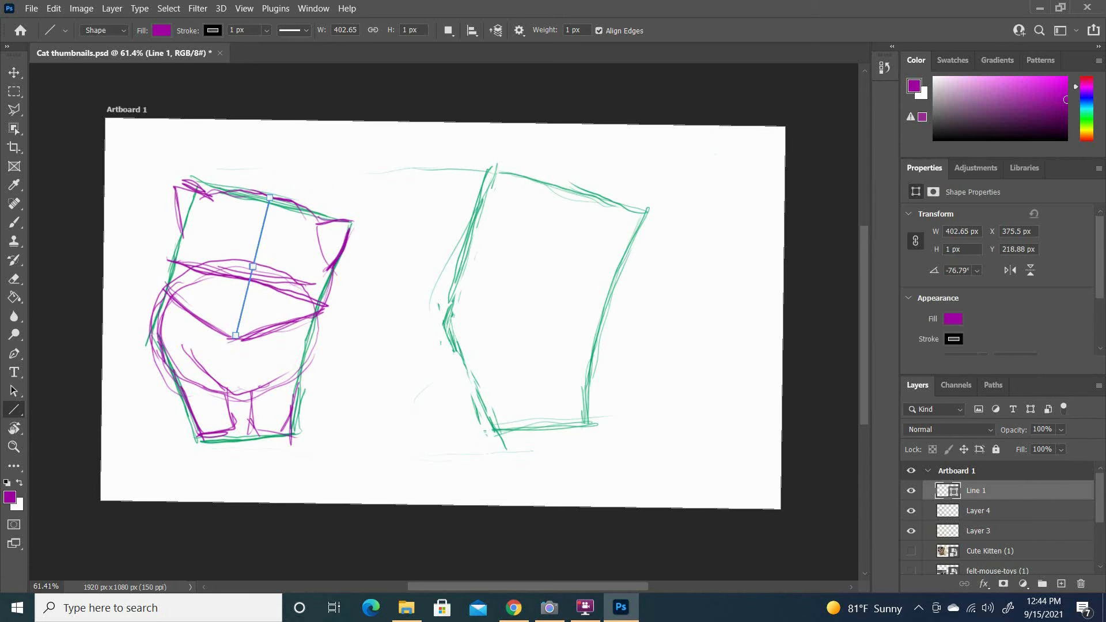
Move the head-height line into the gap between the two sketches, rotating it to nearly vertical, to compare proportions.
key(t)
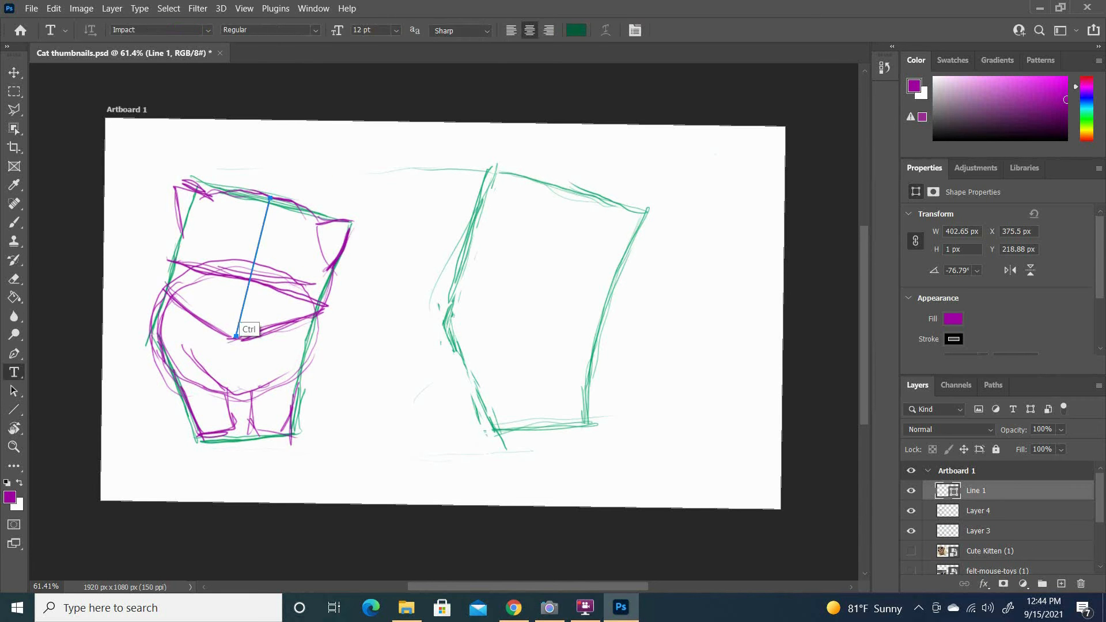
key(ctrl+t)
drag(255, 259, 249, 358)
mouse_move(275, 286)
mouse_down()
mouse_move(239, 281)
mouse_move(254, 283)
mouse_up()
mouse_move(260, 374)
mouse_down()
mouse_move(249, 380)
mouse_move(267, 375)
mouse_up()
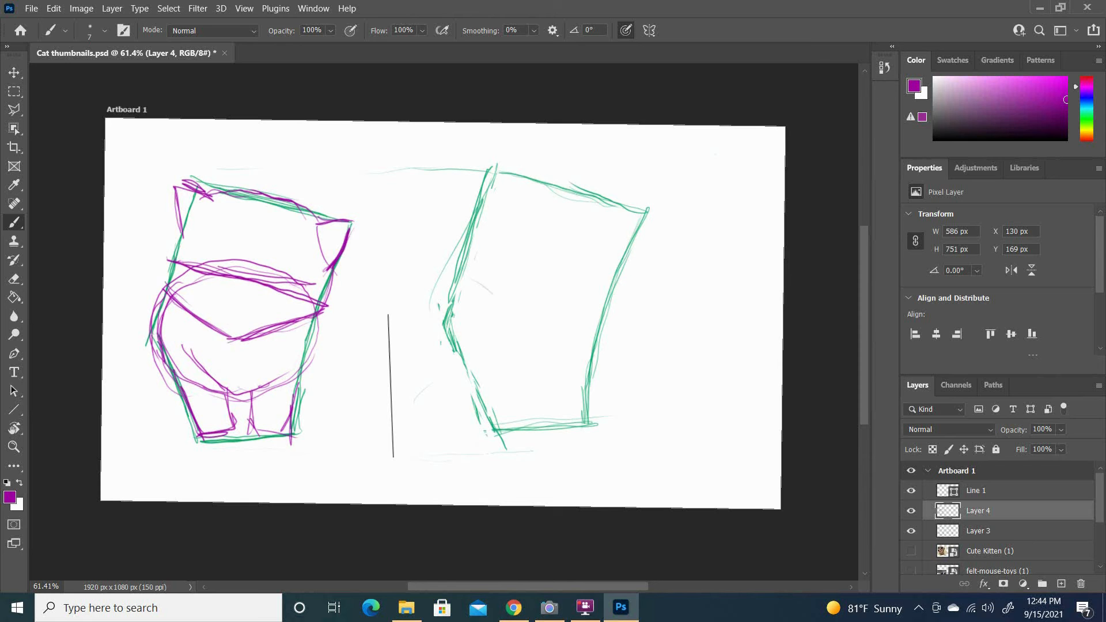
On Layer 4, brush the purple V-shaped jawline and V-shaped chest inside the green freehand outline.
mouse_move(447, 261)
mouse_down()
mouse_move(527, 315)
mouse_move(597, 304)
mouse_move(513, 311)
mouse_move(519, 326)
mouse_move(625, 290)
mouse_move(527, 323)
mouse_move(538, 339)
mouse_up()
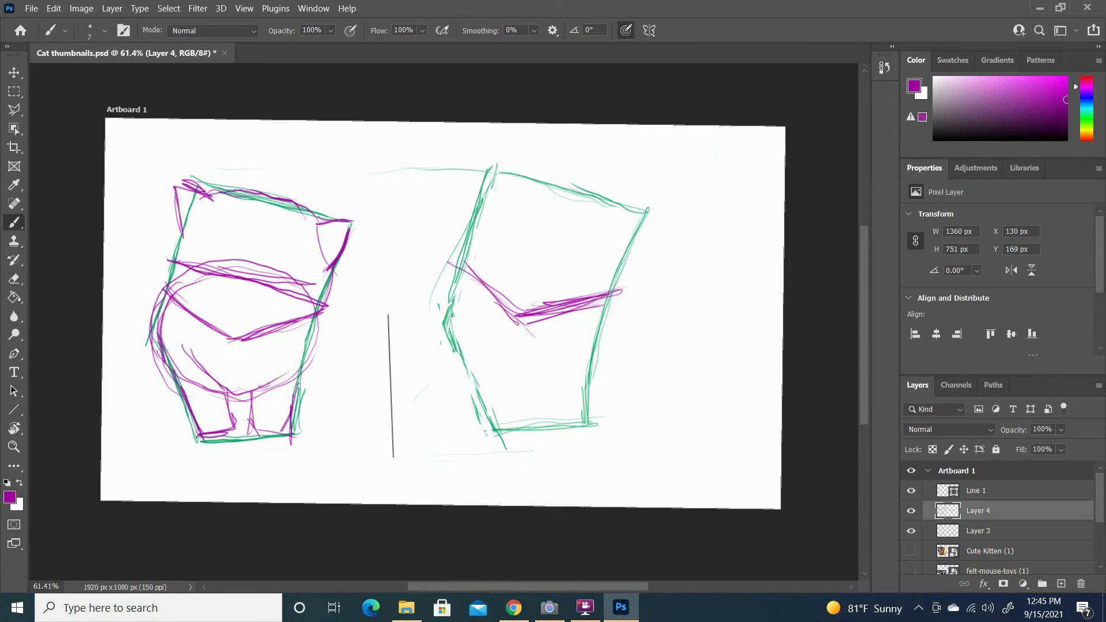
drag(474, 329, 500, 366)
mouse_move(500, 365)
mouse_down()
mouse_move(469, 326)
mouse_move(520, 378)
mouse_up()
mouse_move(578, 357)
mouse_down()
mouse_move(520, 379)
mouse_move(552, 387)
mouse_move(517, 427)
mouse_up()
Brush the front legs and paws in purple at the base of the freehand kitten sketch.
drag(520, 381, 518, 427)
drag(525, 416, 493, 429)
drag(490, 435, 521, 424)
mouse_move(532, 373)
mouse_down()
mouse_move(532, 404)
mouse_move(572, 427)
mouse_move(563, 434)
mouse_up()
drag(585, 398, 567, 431)
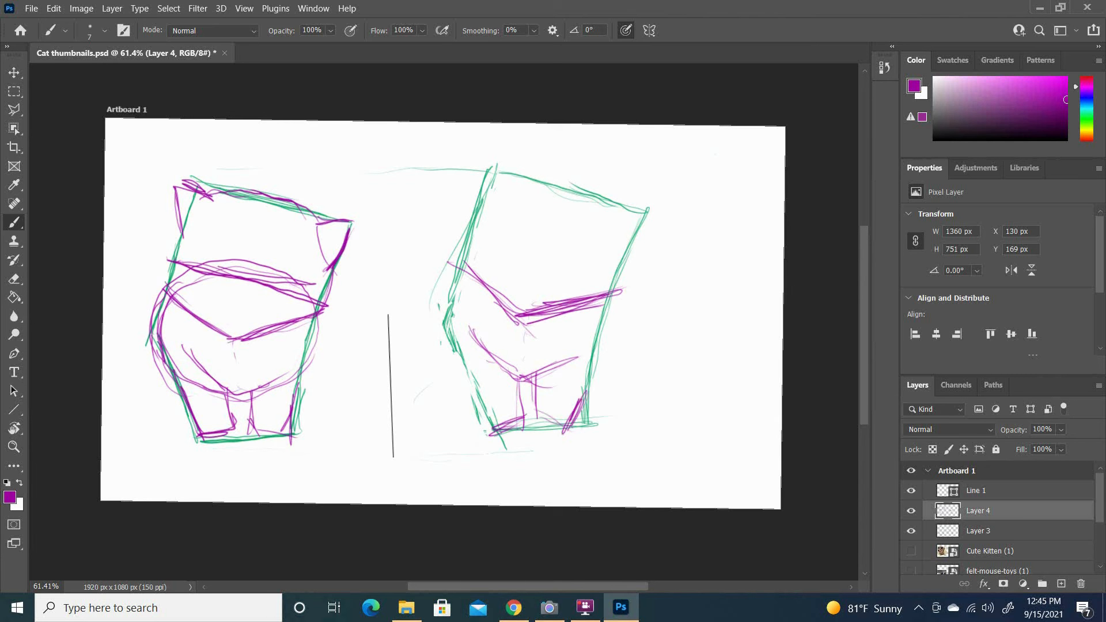
Brush a large purple circle for the freehand kitten's body and reinforce its chest V and outer front leg.
drag(486, 258, 542, 254)
drag(453, 302, 533, 250)
drag(453, 326, 481, 372)
mouse_move(480, 375)
mouse_down()
mouse_move(550, 394)
mouse_move(514, 390)
mouse_up()
drag(514, 380, 577, 395)
mouse_move(512, 249)
mouse_down()
mouse_move(533, 247)
mouse_move(596, 352)
mouse_move(462, 337)
mouse_move(588, 267)
mouse_move(497, 388)
mouse_move(453, 333)
mouse_up()
mouse_move(457, 327)
mouse_down()
mouse_move(466, 362)
mouse_move(507, 387)
mouse_up()
mouse_move(473, 376)
mouse_down()
mouse_move(449, 316)
mouse_move(490, 377)
mouse_move(545, 389)
mouse_move(536, 386)
mouse_move(580, 366)
mouse_up()
mouse_move(582, 357)
mouse_down()
mouse_move(534, 382)
mouse_move(583, 357)
mouse_up()
drag(492, 359, 521, 378)
mouse_move(477, 324)
mouse_down()
mouse_move(539, 378)
mouse_move(561, 376)
mouse_up()
drag(474, 390, 491, 444)
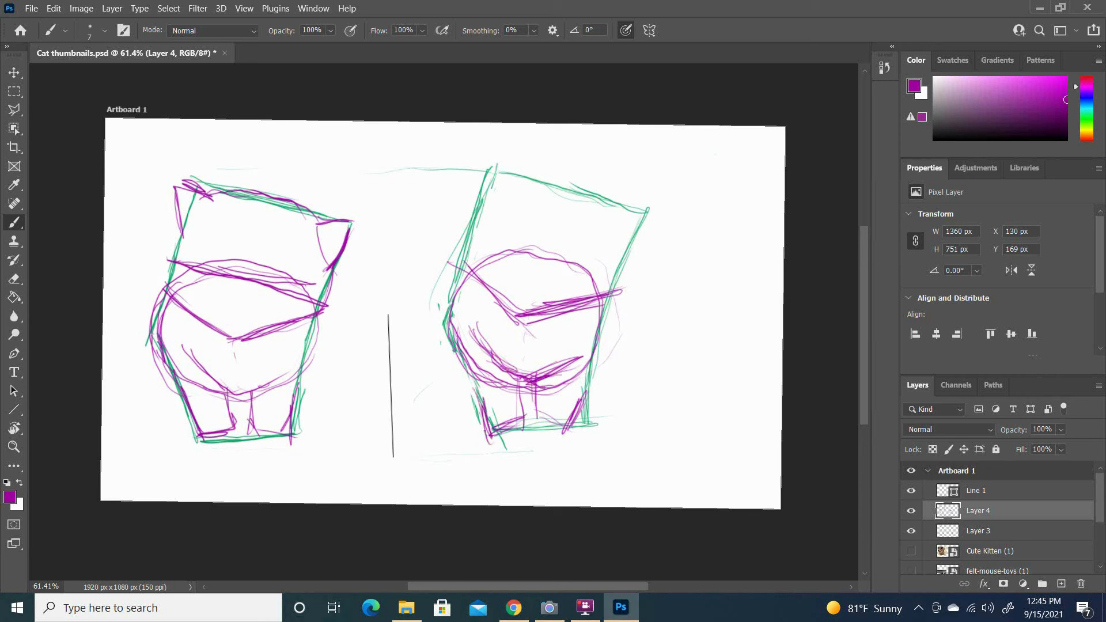
Place the measuring line over the freehand sketch's head and below its chin to compare proportions, and delete the line.
key(v)
click(976, 491)
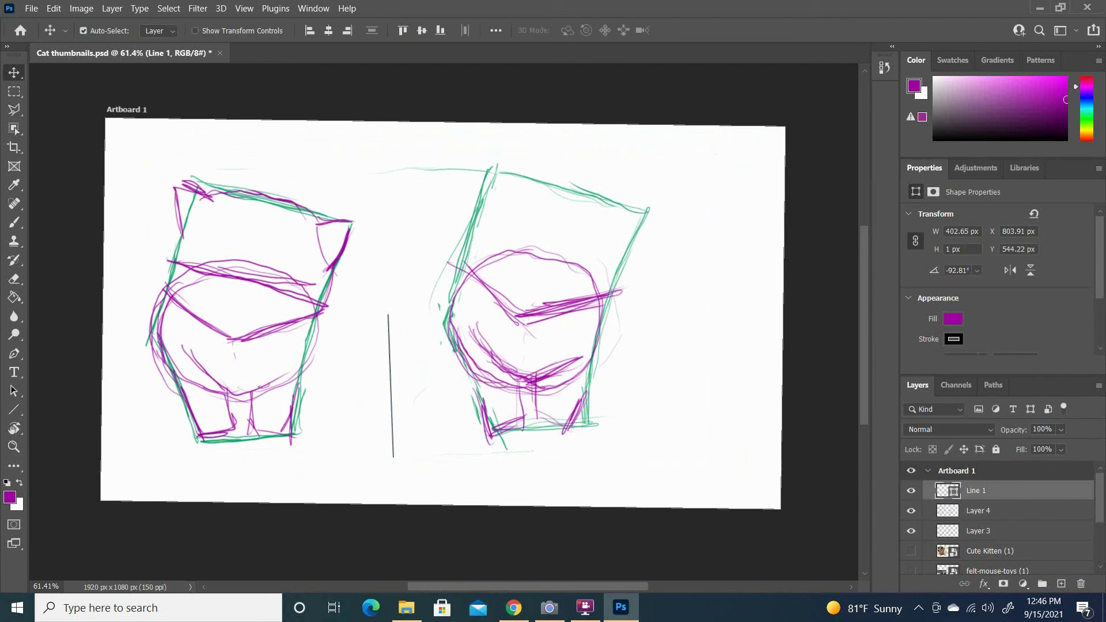
key(ctrl+t)
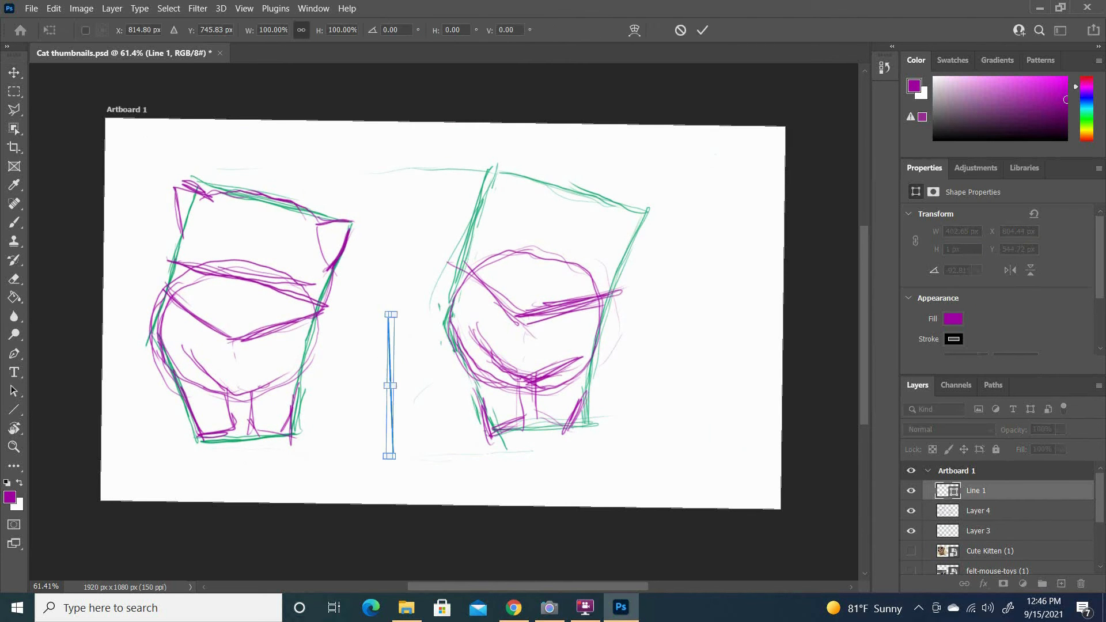
drag(390, 385, 531, 245)
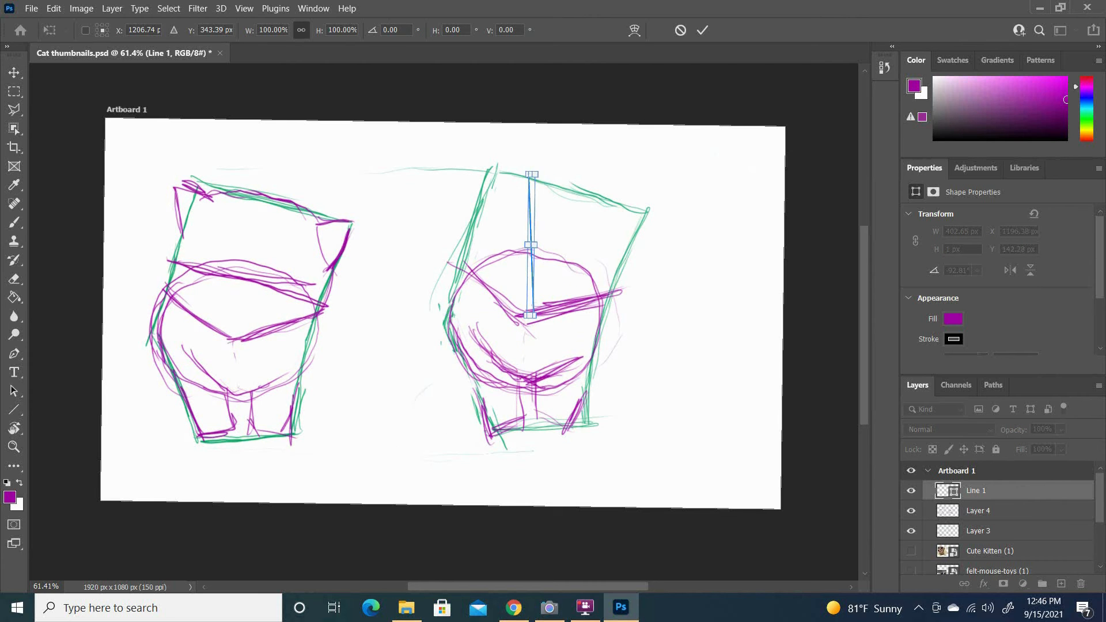
drag(549, 173, 574, 176)
key(ctrl+z)
drag(531, 245, 523, 388)
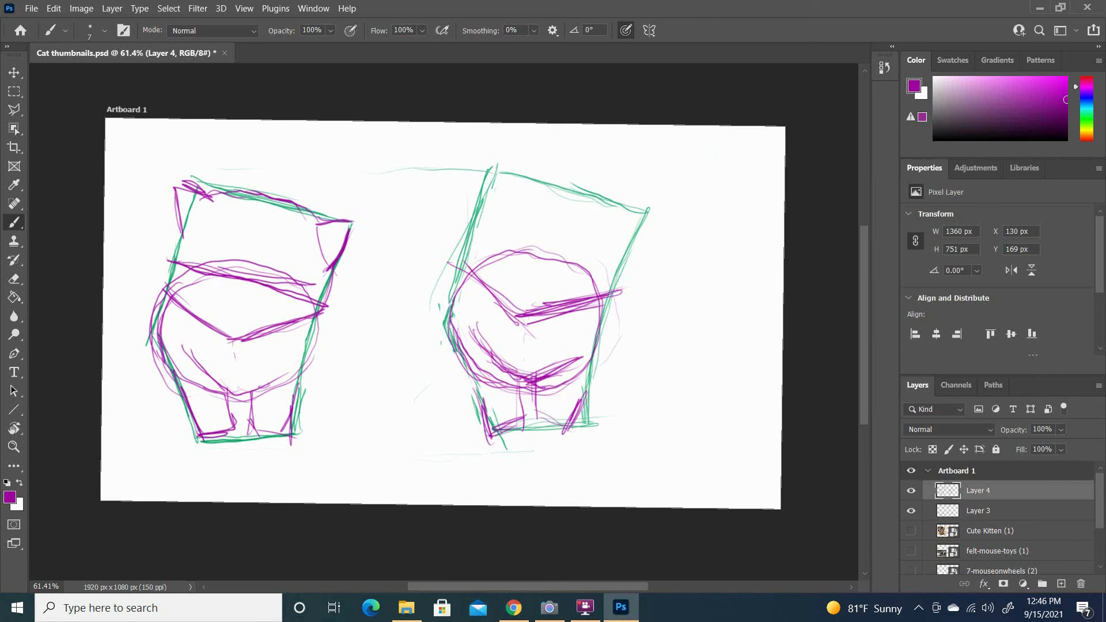
Brush the pointed ear at the upper-left corner of the freehand kitten's head in purple, undoing strokes that extend too far.
mouse_move(457, 200)
mouse_down()
mouse_move(471, 237)
mouse_move(468, 222)
mouse_up()
drag(463, 176, 472, 232)
mouse_move(490, 172)
mouse_down()
mouse_move(436, 183)
mouse_move(471, 227)
mouse_up()
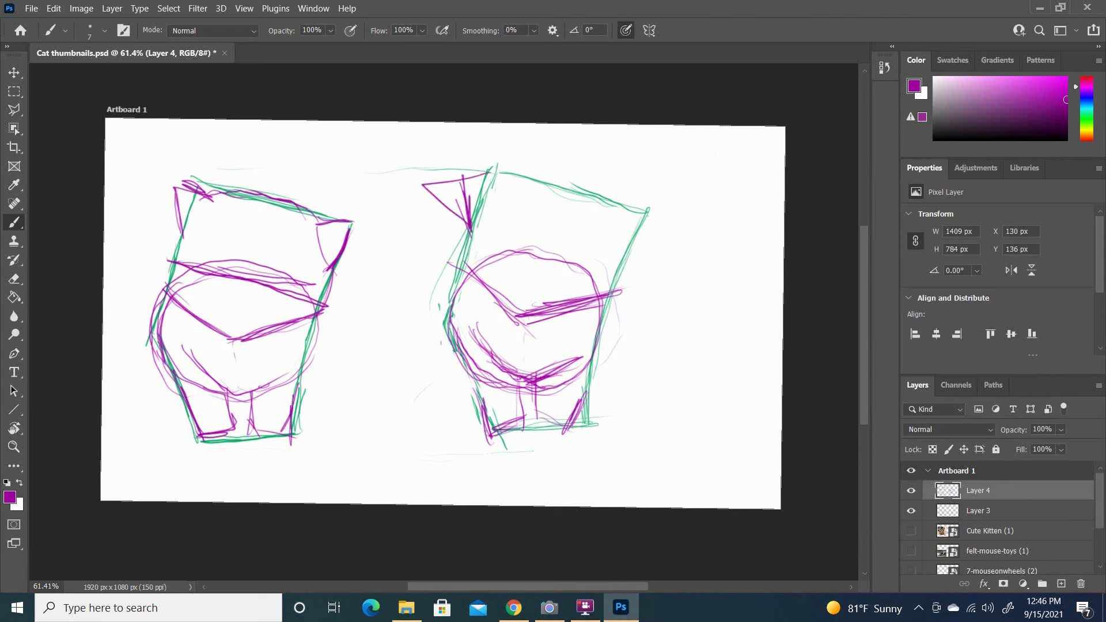
key(ctrl+z)
mouse_move(493, 171)
mouse_down()
mouse_move(491, 126)
mouse_move(535, 180)
mouse_up()
key(ctrl+z)
mouse_move(458, 172)
mouse_down()
mouse_move(503, 184)
mouse_move(465, 229)
mouse_up()
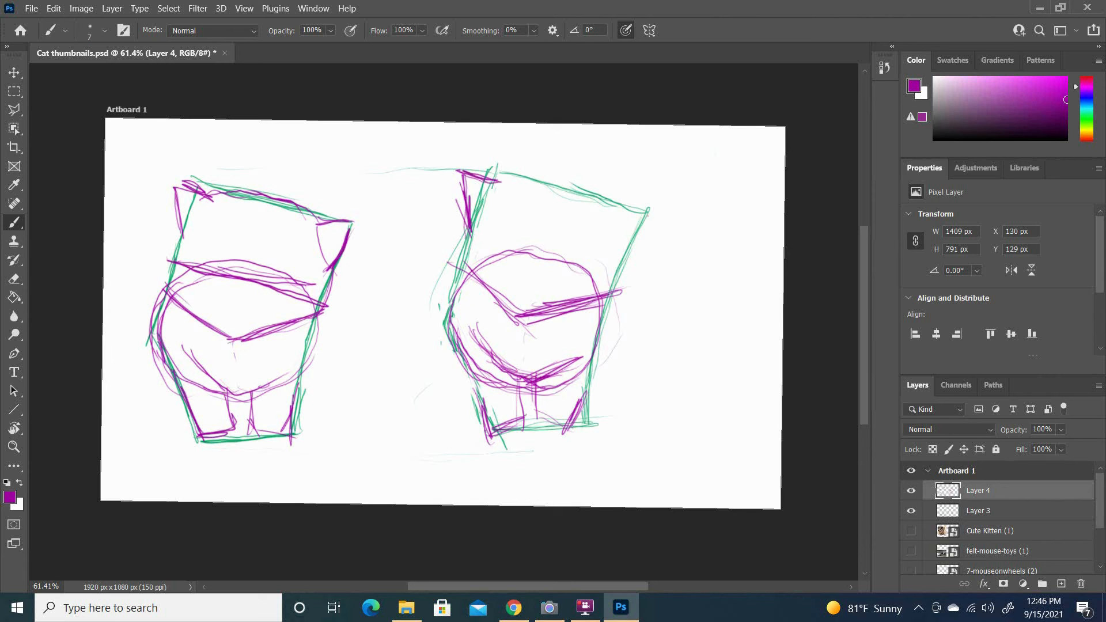
Brush the other ear at the upper-right corner and the curved top of the freehand kitten's head in purple.
mouse_move(617, 216)
mouse_down()
mouse_move(662, 208)
mouse_move(608, 257)
mouse_up()
mouse_move(648, 217)
mouse_down()
mouse_move(626, 247)
mouse_move(606, 214)
mouse_move(650, 209)
mouse_up()
mouse_move(498, 180)
mouse_down()
mouse_move(562, 189)
mouse_move(612, 212)
mouse_move(597, 200)
mouse_up()
mouse_move(545, 181)
mouse_down()
mouse_move(583, 193)
mouse_move(502, 178)
mouse_move(483, 200)
mouse_up()
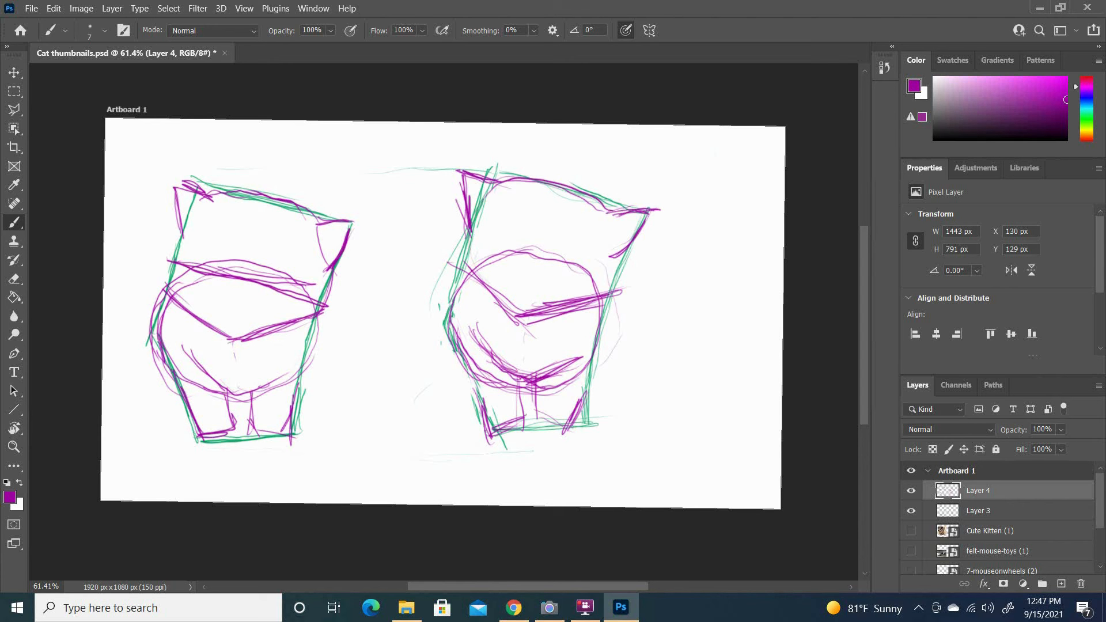
Reinforce the freehand kitten's V-shaped jawline and add a slanted guideline for the eyes across its face.
drag(458, 276, 621, 291)
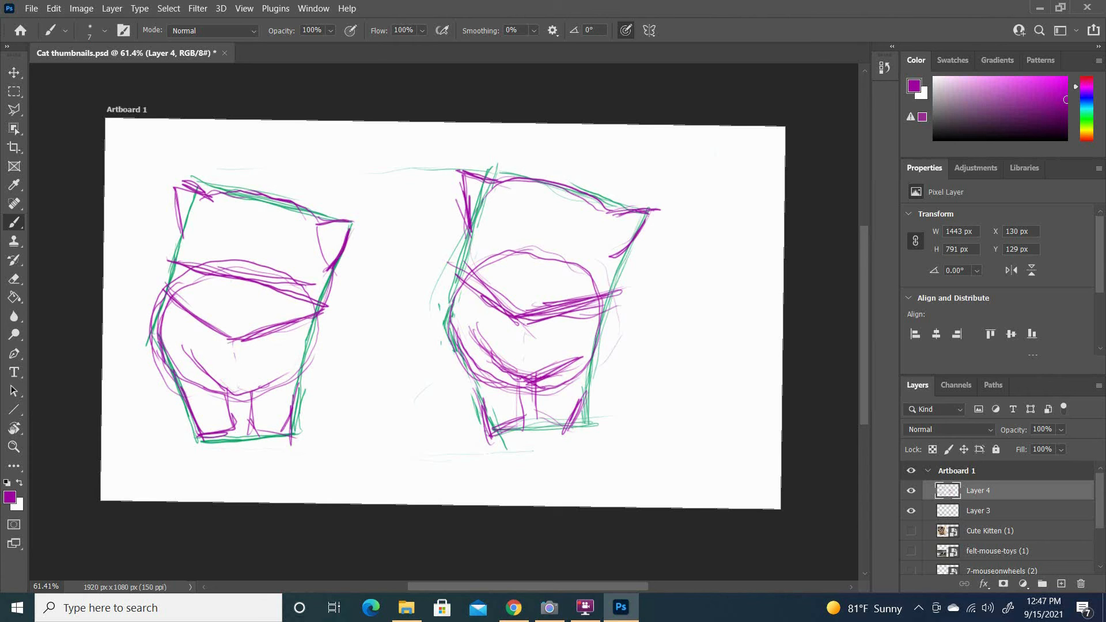
mouse_move(465, 250)
mouse_down()
mouse_move(600, 287)
mouse_move(550, 270)
mouse_move(579, 286)
mouse_up()
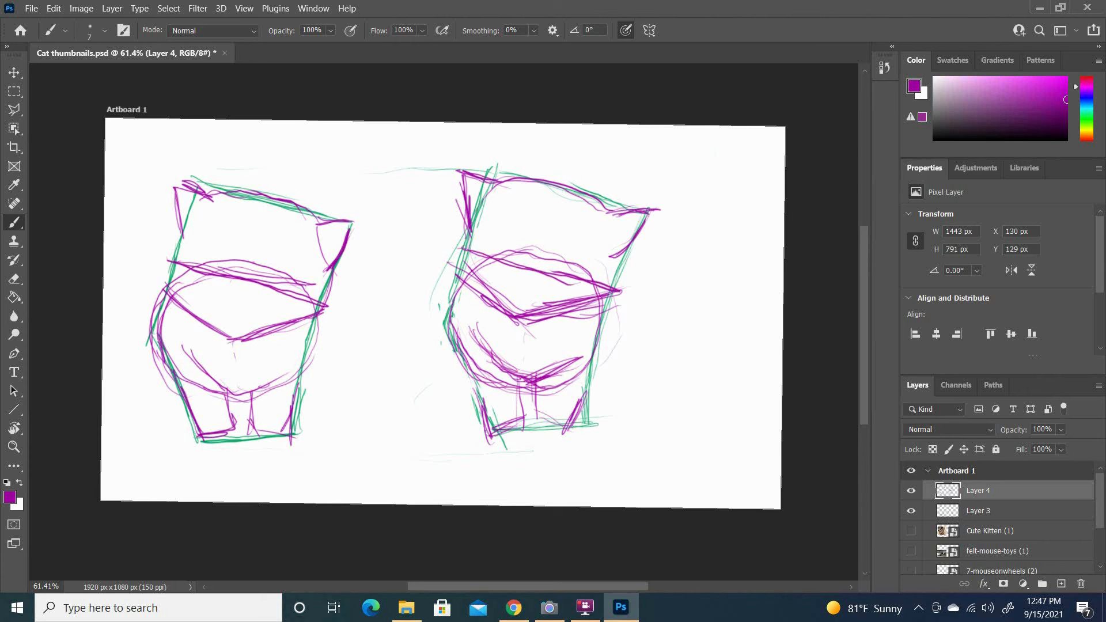
Brush the purple curve of the hind leg and a short curved tail on the left side of the freehand kitten's body.
mouse_move(453, 282)
mouse_down()
mouse_move(435, 371)
mouse_move(445, 318)
mouse_up()
mouse_move(449, 345)
mouse_down()
mouse_move(451, 381)
mouse_move(476, 400)
mouse_up()
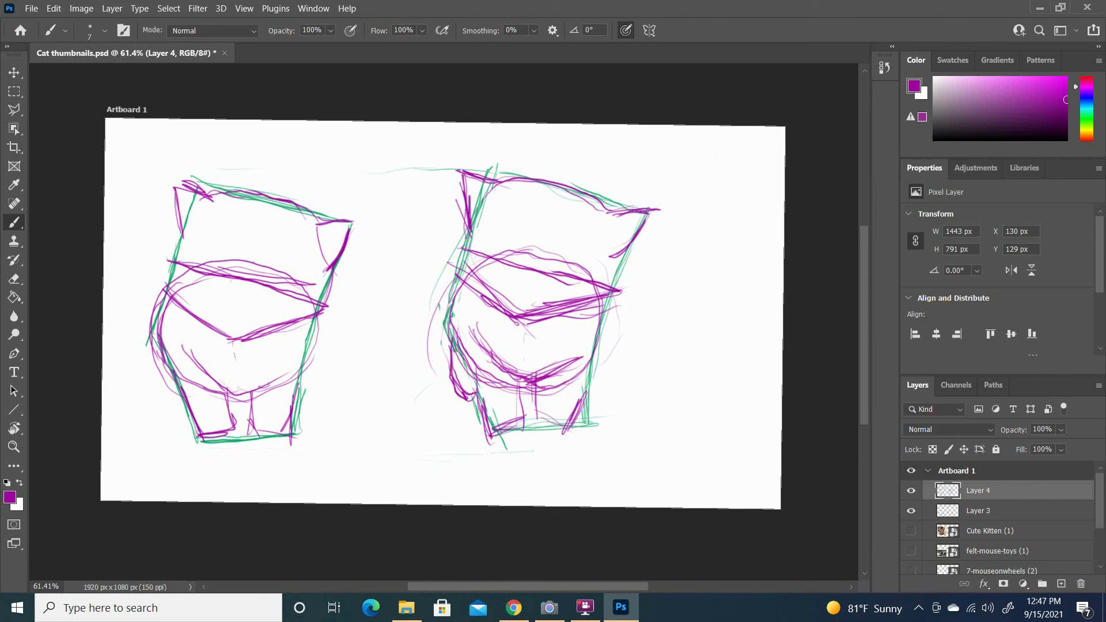
mouse_move(451, 362)
mouse_down()
mouse_move(477, 401)
mouse_move(491, 401)
mouse_up()
mouse_move(449, 306)
mouse_down()
mouse_move(401, 343)
mouse_move(451, 333)
mouse_move(449, 311)
mouse_up()
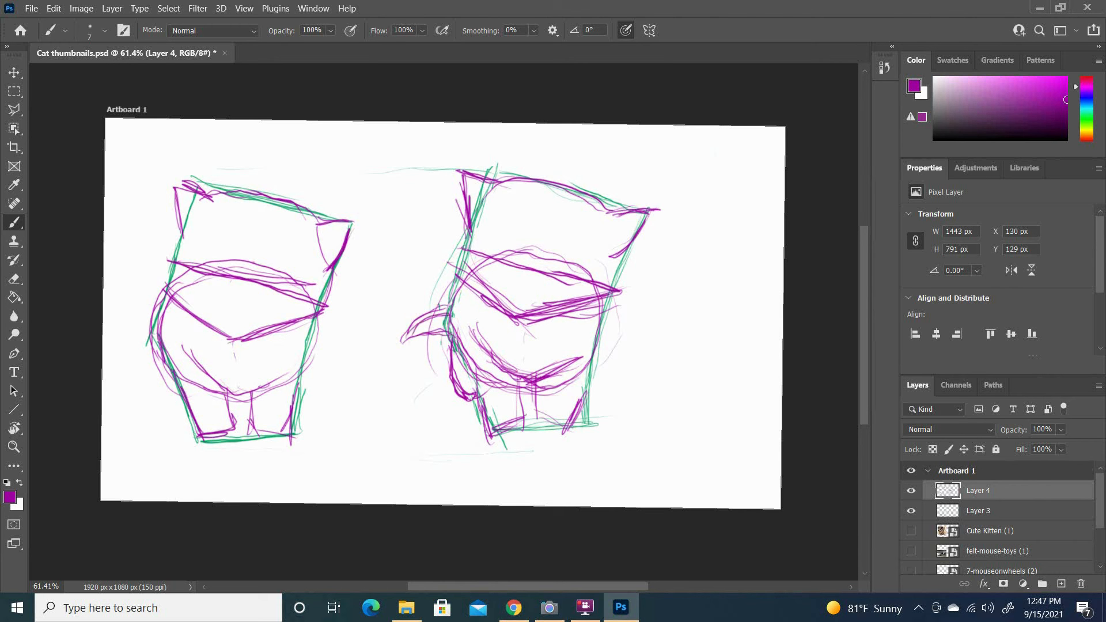
Brush the sides of the freehand kitten's face in purple and thicken the right half of its jawline.
drag(468, 230, 463, 281)
mouse_move(535, 321)
mouse_down()
mouse_move(604, 319)
mouse_move(629, 279)
mouse_move(578, 311)
mouse_move(527, 320)
mouse_up()
drag(527, 320, 593, 310)
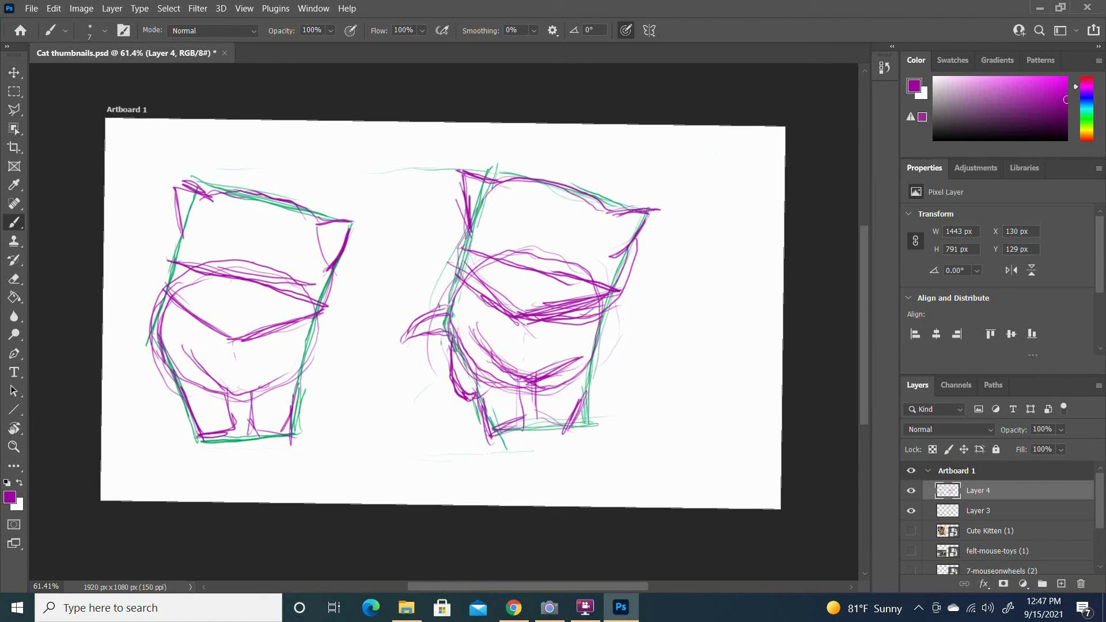
Lower the opacity of Layer 4 to 47% and of Layer 3 to 54%.
click(1062, 429)
drag(1080, 447, 1042, 447)
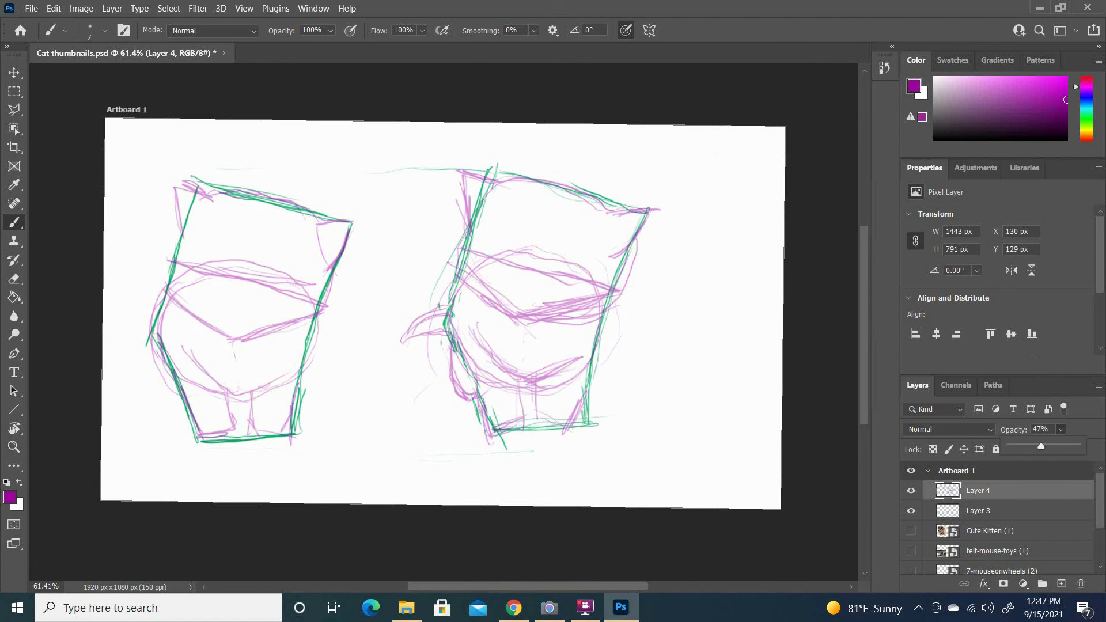
click(1003, 511)
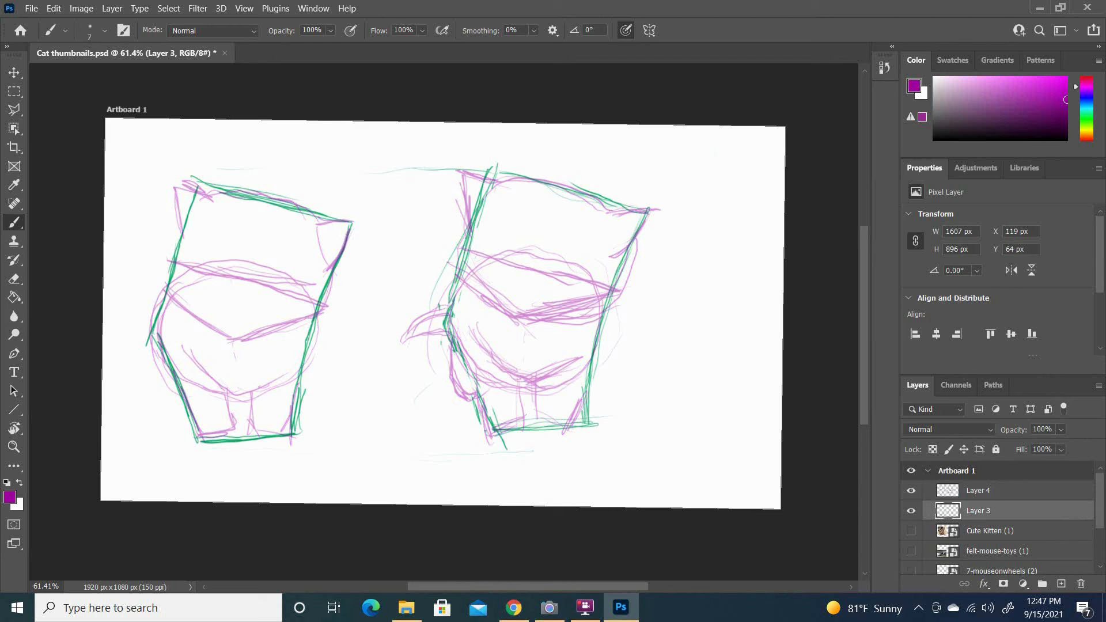
click(1061, 430)
drag(1080, 447, 1046, 446)
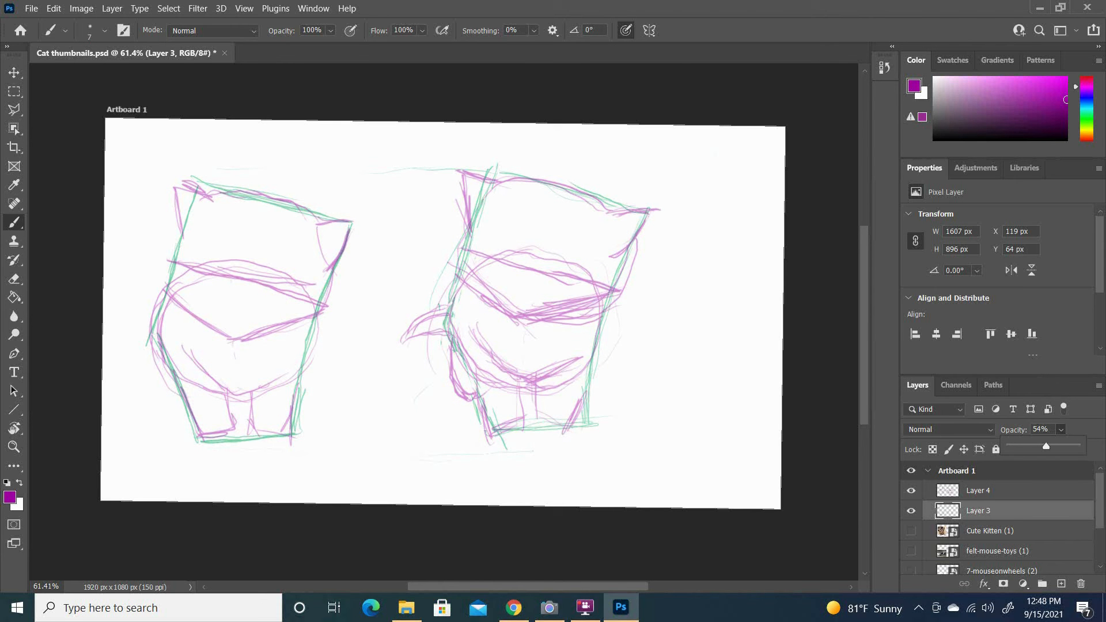
Show the Cute Kitten photo again and add a new layer above Layer 4.
click(911, 531)
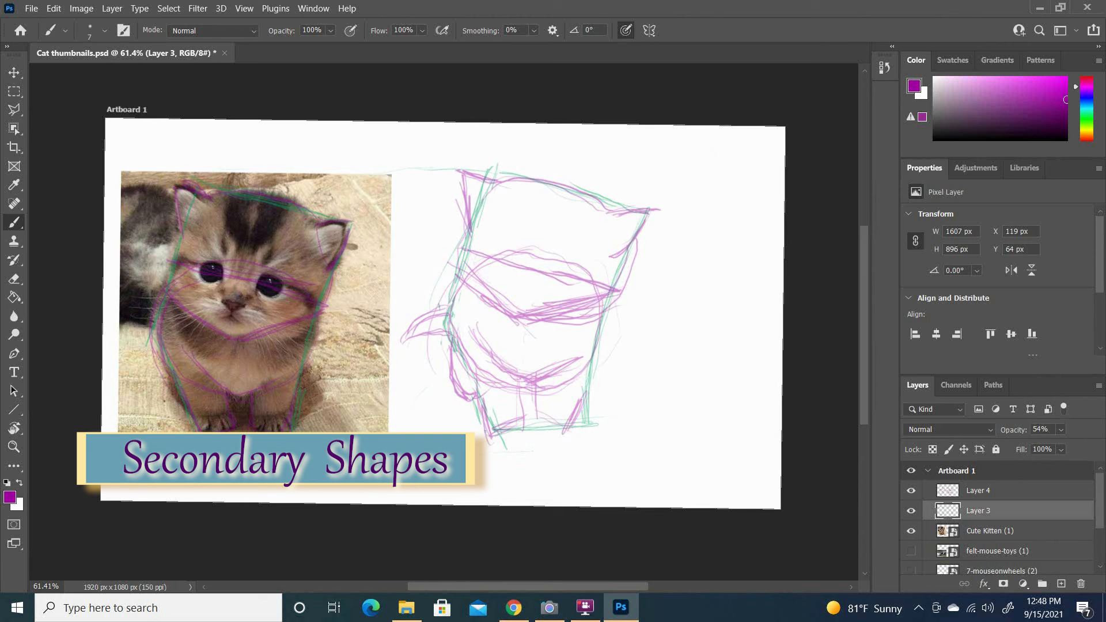
click(1003, 491)
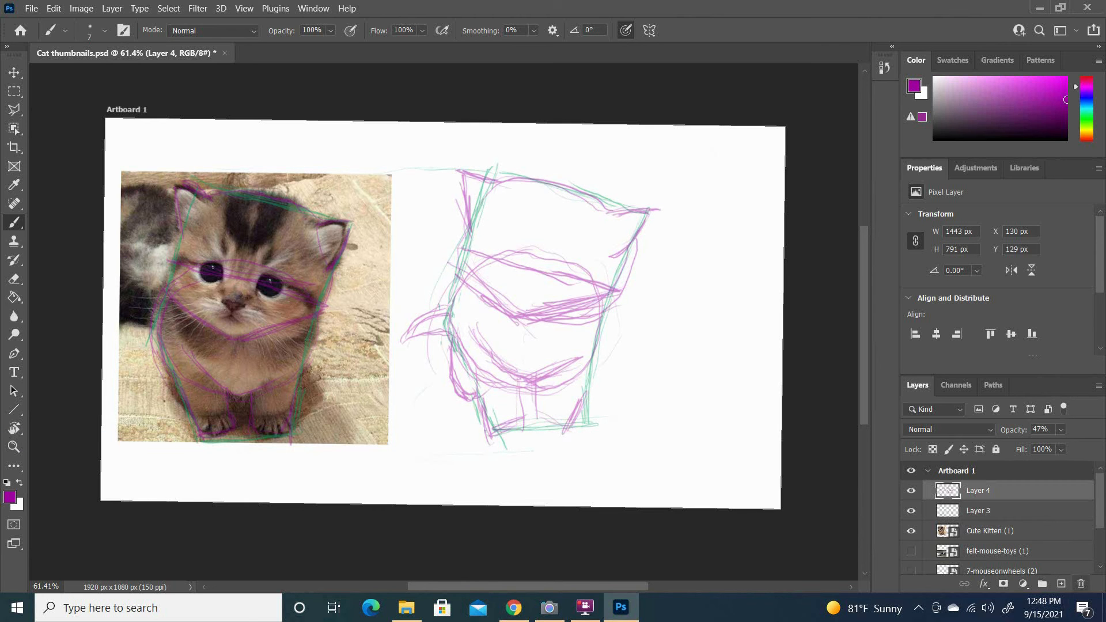
click(1062, 584)
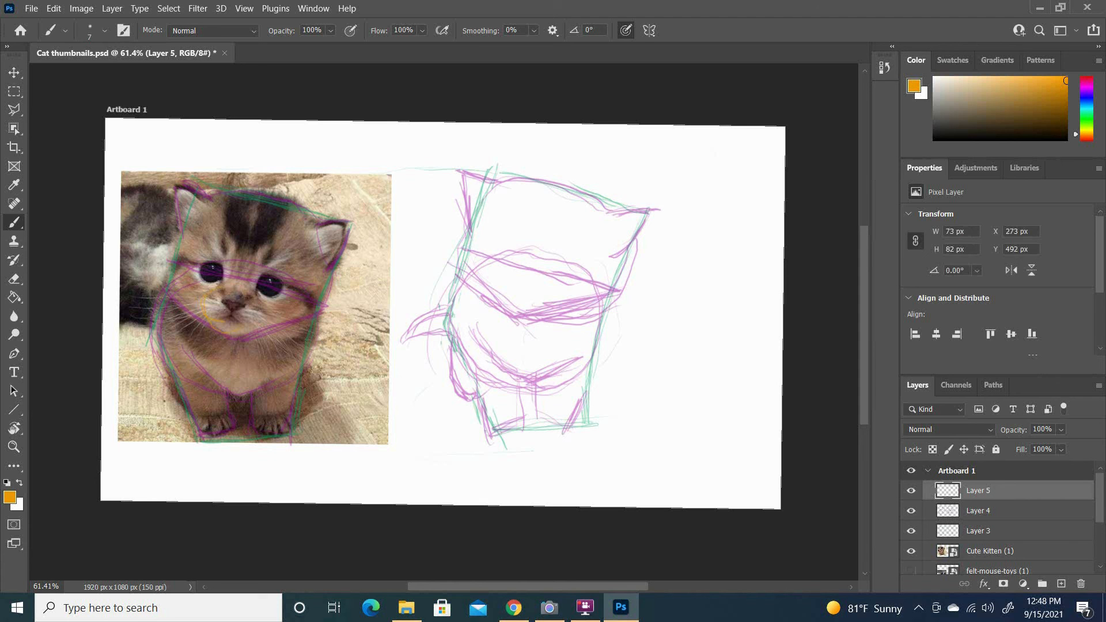
Brush an orange muzzle circle with a triangular nose and a tapered mask shape around the eyes over the kitten photo.
drag(206, 311, 261, 326)
mouse_move(243, 282)
mouse_down()
mouse_move(256, 327)
mouse_move(209, 324)
mouse_move(225, 301)
mouse_move(238, 304)
mouse_up()
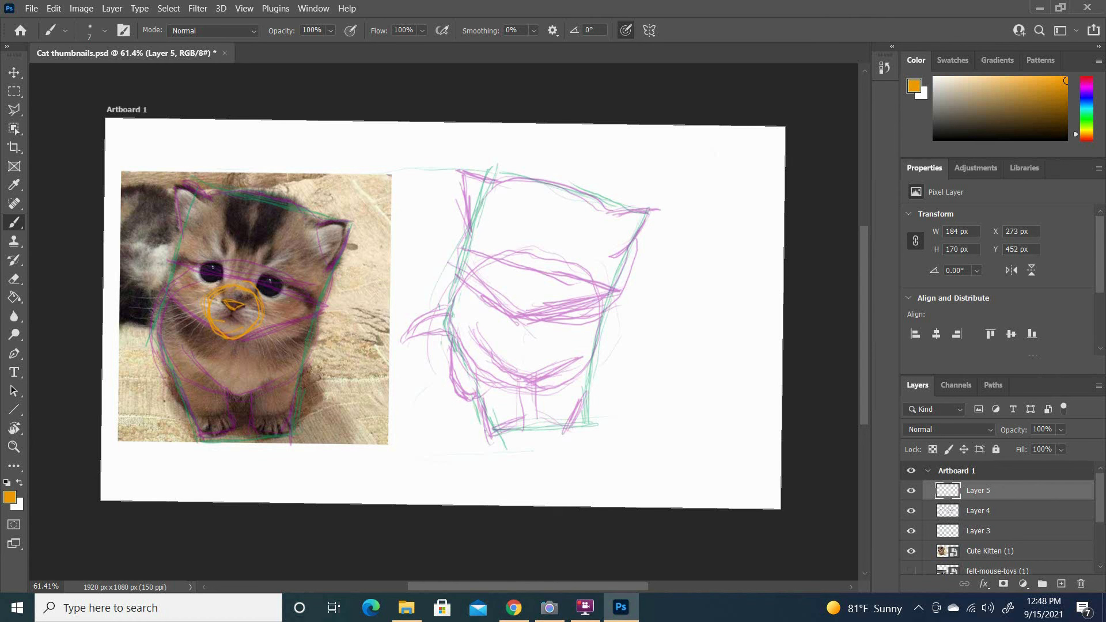
drag(198, 283, 206, 327)
drag(289, 279, 276, 298)
mouse_move(242, 265)
mouse_down()
mouse_move(287, 267)
mouse_move(271, 276)
mouse_move(211, 263)
mouse_move(290, 271)
mouse_up()
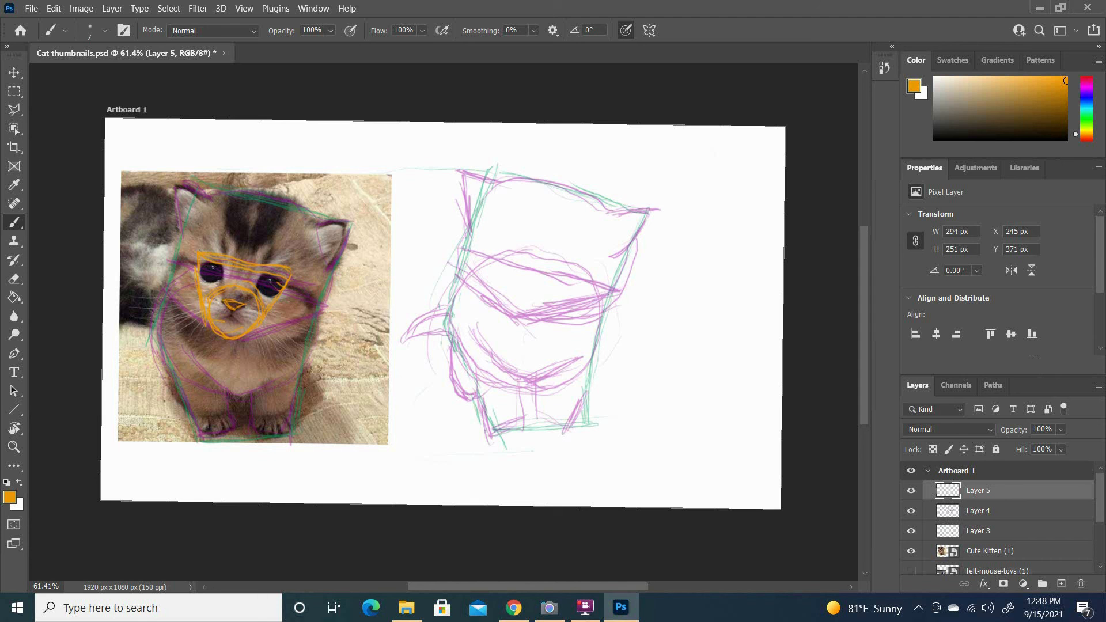
Over the photo, extend the eye guideline, outline both front paws with toes and mark the nose bridge in orange.
drag(179, 251, 172, 272)
drag(285, 287, 327, 294)
mouse_move(192, 415)
mouse_down()
mouse_move(228, 415)
mouse_move(229, 435)
mouse_move(212, 439)
mouse_move(271, 436)
mouse_up()
mouse_move(291, 410)
mouse_down()
mouse_move(295, 432)
mouse_move(293, 416)
mouse_move(267, 436)
mouse_up()
drag(278, 419, 279, 439)
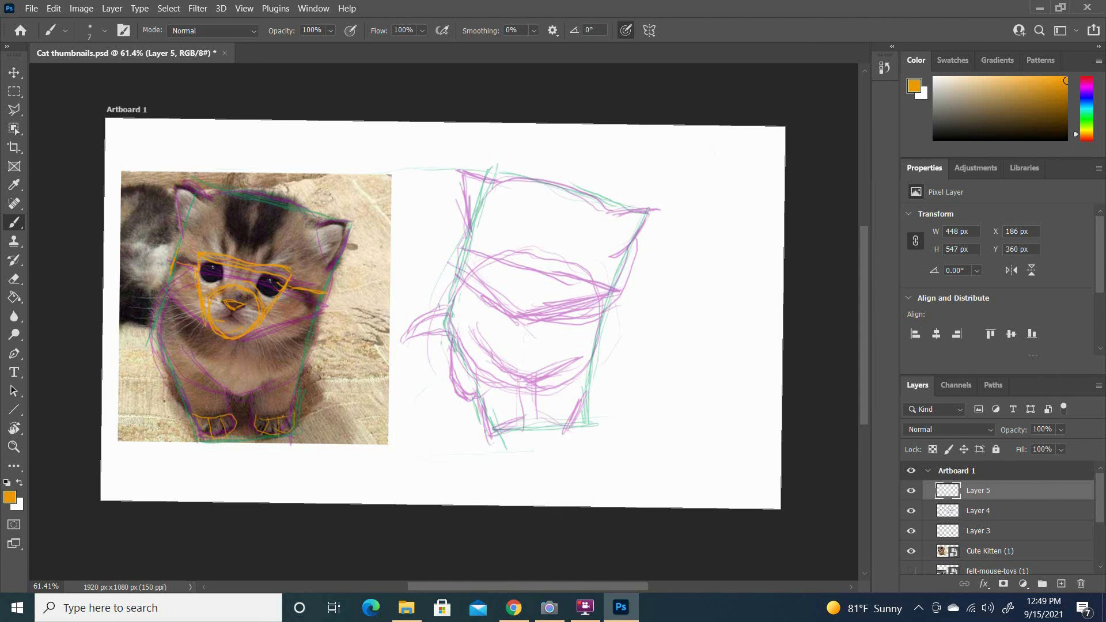
mouse_move(240, 306)
mouse_down()
mouse_move(258, 276)
mouse_move(219, 288)
mouse_move(223, 269)
mouse_up()
Brush the orange muzzle circle and the tapered eye-mask shape onto the freehand kitten's face.
drag(519, 246, 578, 263)
drag(521, 245, 598, 266)
mouse_move(573, 259)
mouse_down()
mouse_move(590, 263)
mouse_move(556, 298)
mouse_move(552, 283)
mouse_move(513, 311)
mouse_move(515, 273)
mouse_up()
mouse_move(502, 317)
mouse_down()
mouse_move(536, 321)
mouse_move(507, 273)
mouse_move(515, 320)
mouse_move(523, 278)
mouse_move(499, 312)
mouse_move(555, 305)
mouse_up()
mouse_move(500, 267)
mouse_down()
mouse_move(553, 279)
mouse_move(500, 268)
mouse_move(495, 292)
mouse_move(536, 320)
mouse_move(554, 307)
mouse_up()
Hide the kitten photo and refine the orange eye mask, nose bridge and nose on the freehand face.
key(e)
click(911, 551)
key(b)
mouse_move(494, 244)
mouse_down()
mouse_move(499, 298)
mouse_move(511, 243)
mouse_move(557, 249)
mouse_move(555, 302)
mouse_up()
mouse_move(581, 281)
mouse_down()
mouse_move(560, 304)
mouse_move(541, 291)
mouse_move(514, 299)
mouse_move(543, 305)
mouse_move(507, 304)
mouse_move(512, 290)
mouse_move(537, 297)
mouse_up()
mouse_move(521, 252)
mouse_down()
mouse_move(512, 280)
mouse_move(549, 281)
mouse_up()
drag(558, 264, 545, 283)
drag(518, 248, 514, 277)
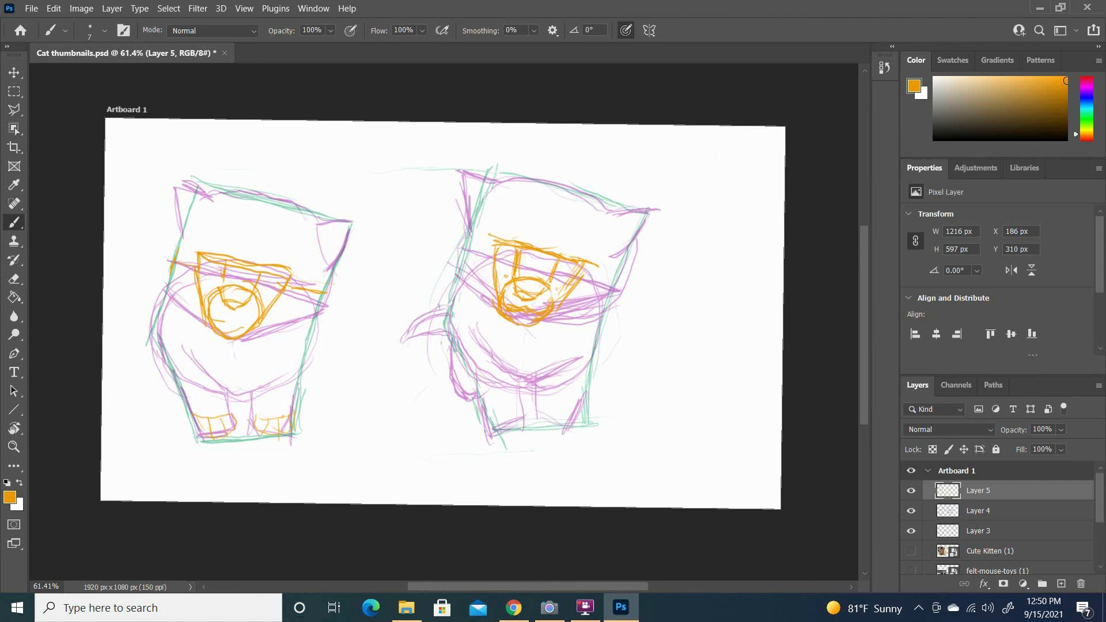
Show the kitten photo again and brush orange eyes and a reworked nose and mouth on the freehand face.
click(911, 552)
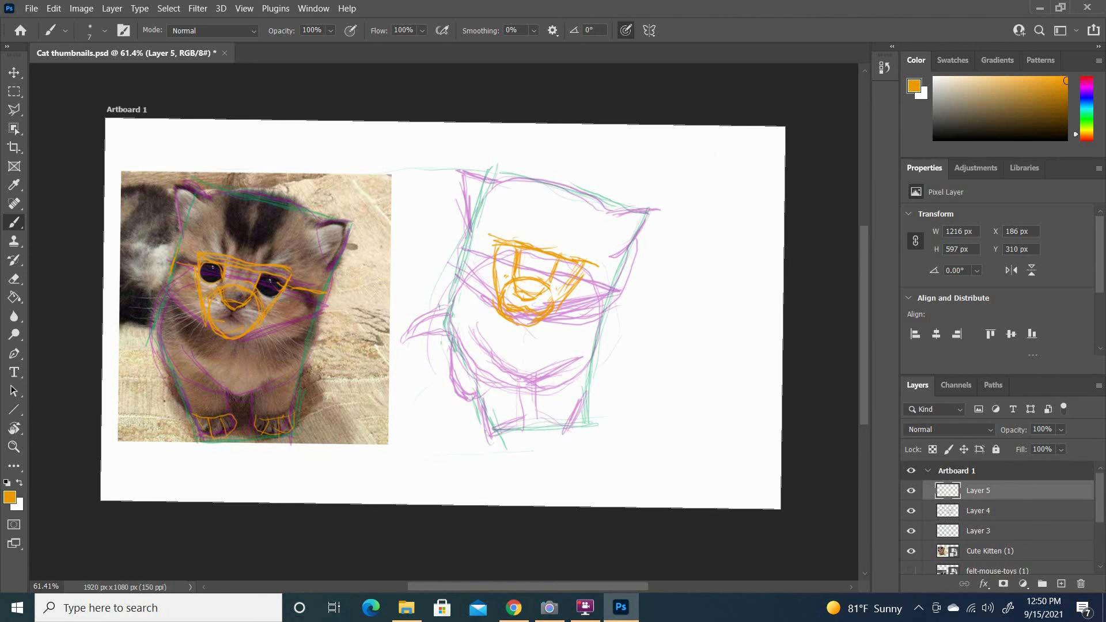
drag(495, 266, 563, 290)
mouse_move(556, 265)
mouse_down()
mouse_move(549, 276)
mouse_move(572, 289)
mouse_move(546, 284)
mouse_move(534, 311)
mouse_move(523, 308)
mouse_move(531, 313)
mouse_move(509, 307)
mouse_up()
key(e)
key(b)
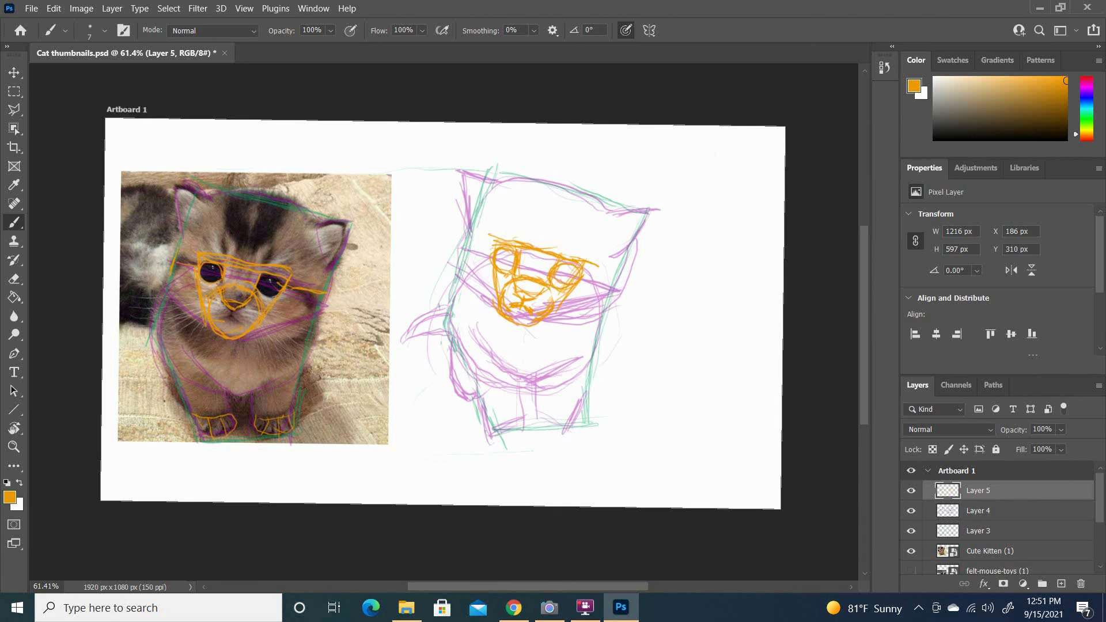
Outline both front paws with toes in orange on the freehand kitten sketch.
mouse_move(488, 414)
mouse_down()
mouse_move(529, 407)
mouse_move(526, 423)
mouse_move(578, 404)
mouse_move(538, 427)
mouse_move(575, 423)
mouse_move(509, 428)
mouse_up()
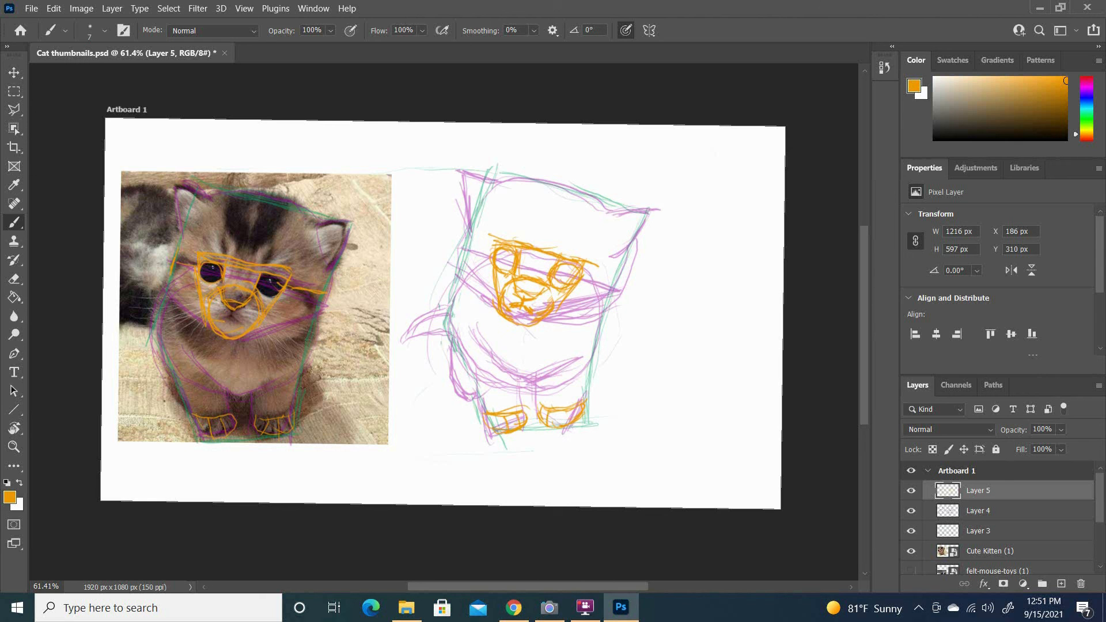
Brush orange contours along the freehand kitten's neck, back and tail, and touch up its front paw and eye.
drag(571, 411, 550, 429)
mouse_move(456, 276)
mouse_down()
mouse_move(443, 351)
mouse_move(441, 311)
mouse_move(444, 369)
mouse_move(466, 391)
mouse_up()
drag(458, 352, 482, 395)
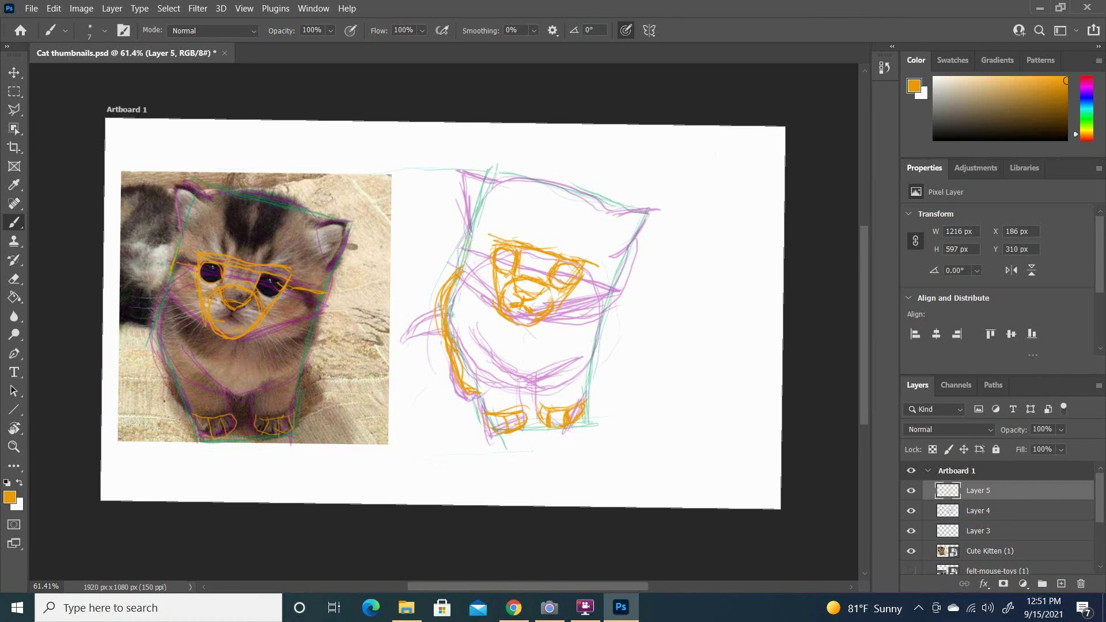
drag(470, 222, 455, 272)
drag(445, 320, 403, 342)
drag(497, 245, 487, 273)
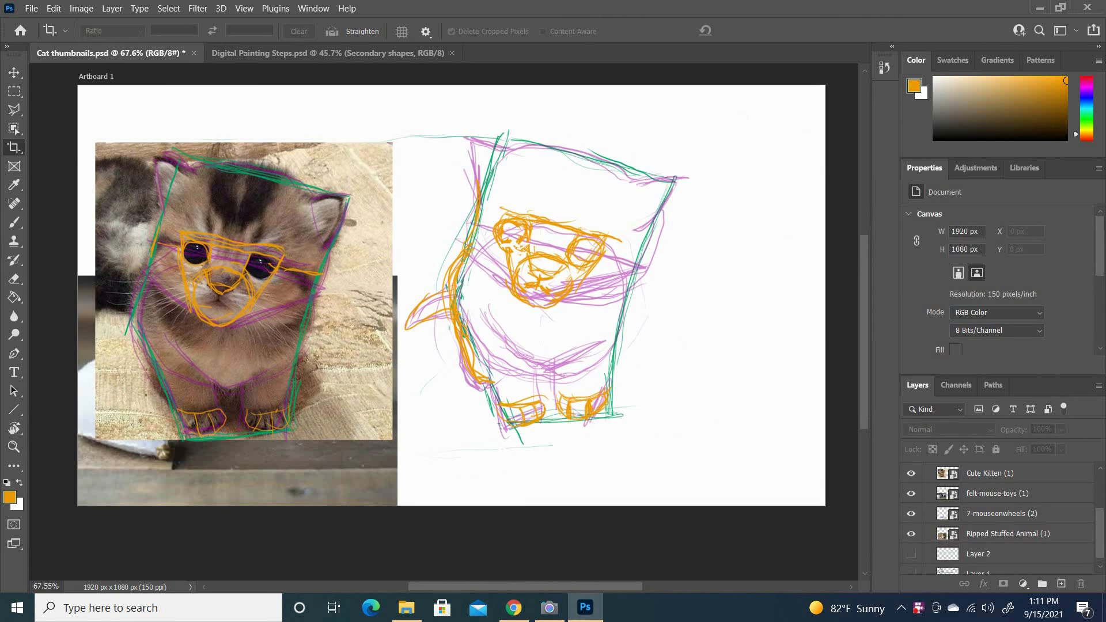
Hide the Cute Kitten (1) photo and merge Layers 3, 4 and 5 into one layer.
click(911, 473)
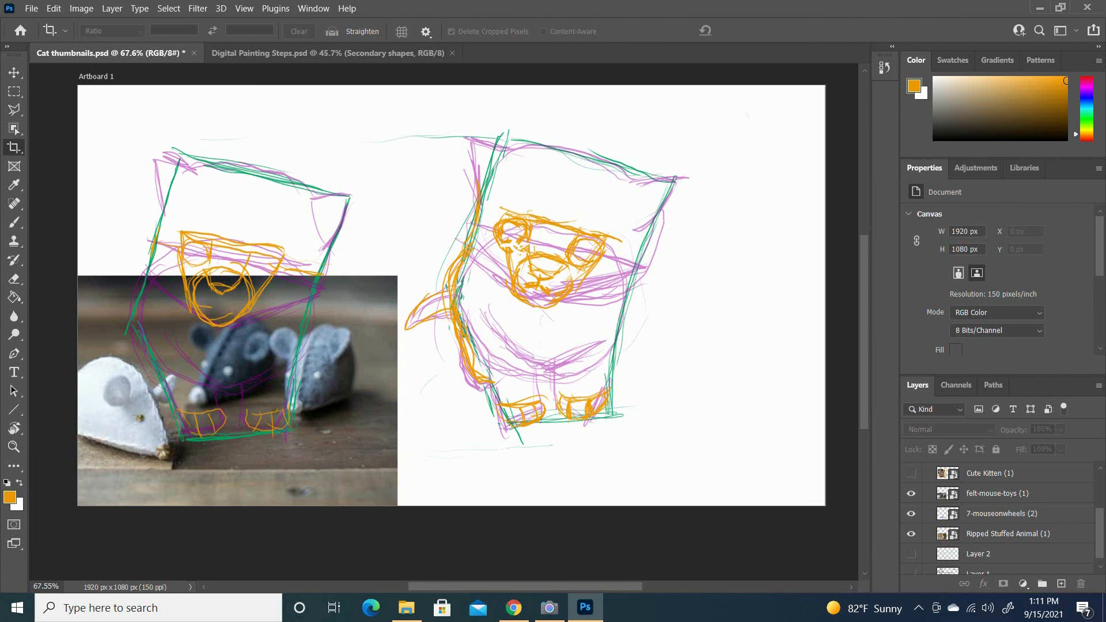
scroll(997, 518, up, 3)
click(979, 531)
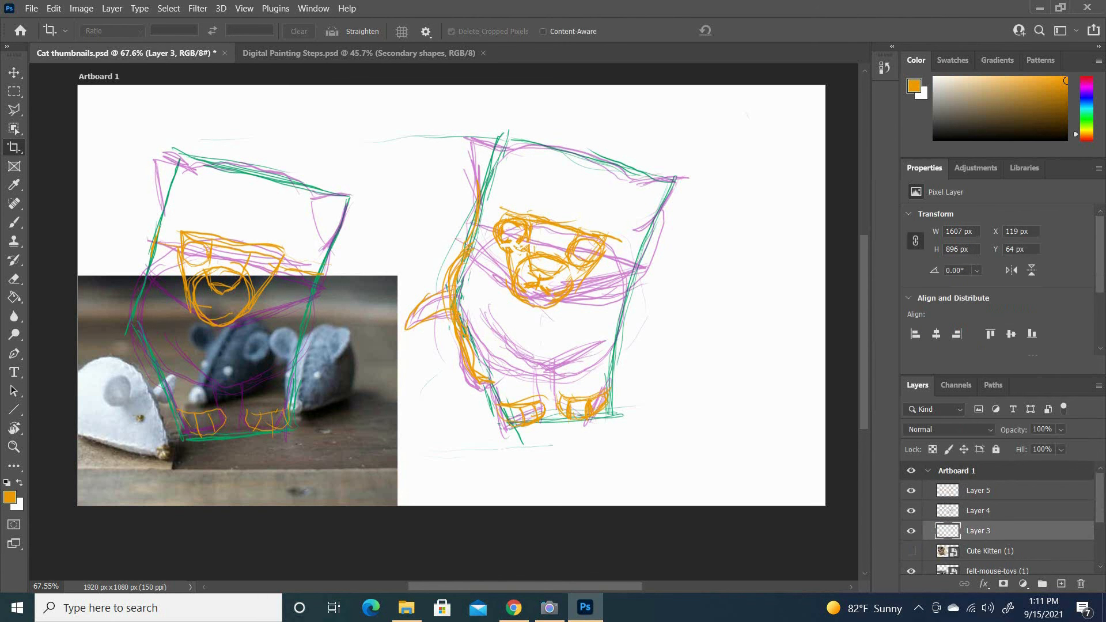
shift+click(979, 490)
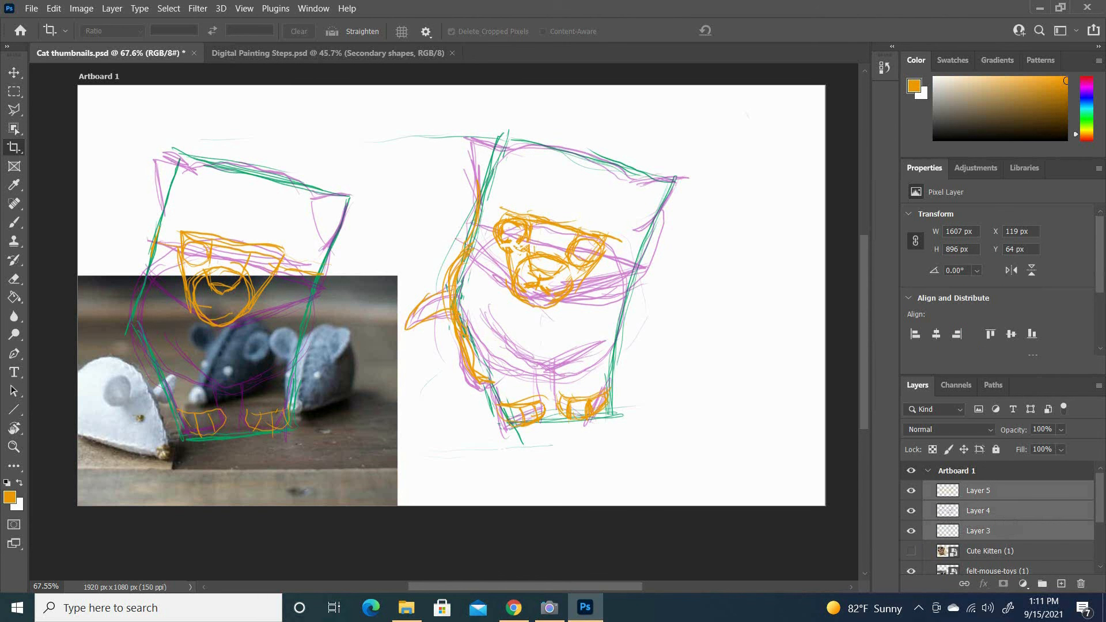
right_click(1031, 491)
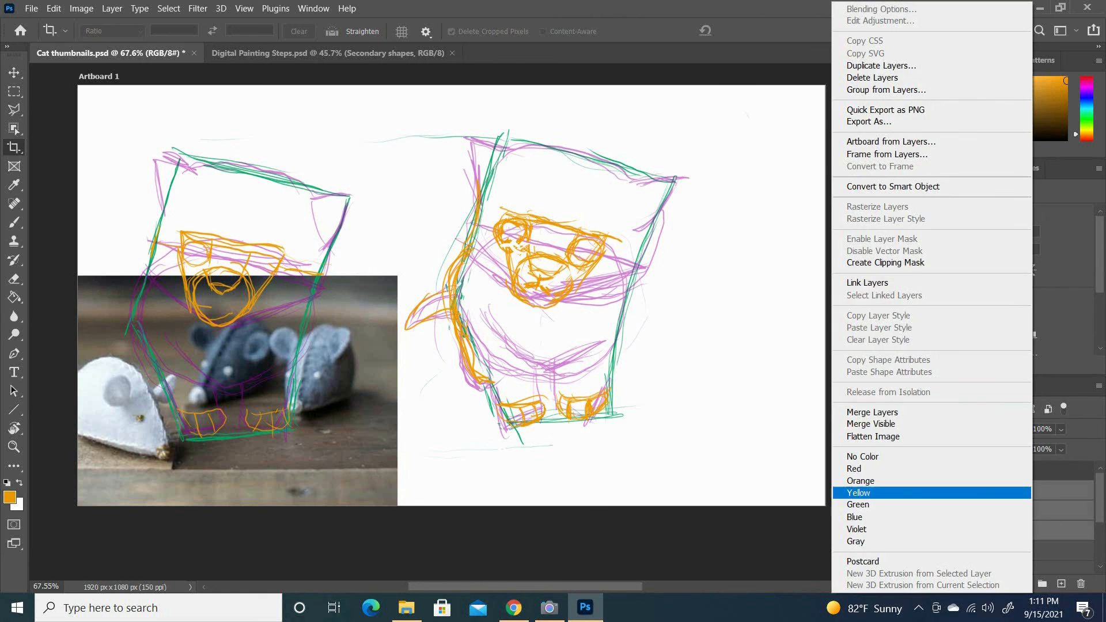
click(980, 413)
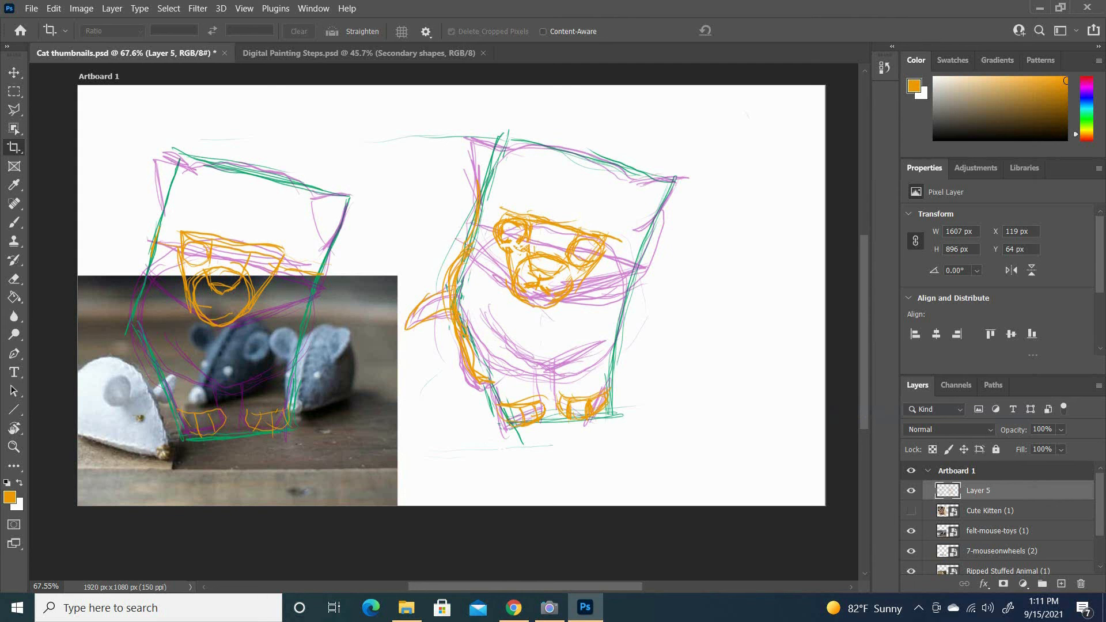
Delete the traced kitten lines beside the freehand sketch with a rectangular selection, and deselect.
key(m)
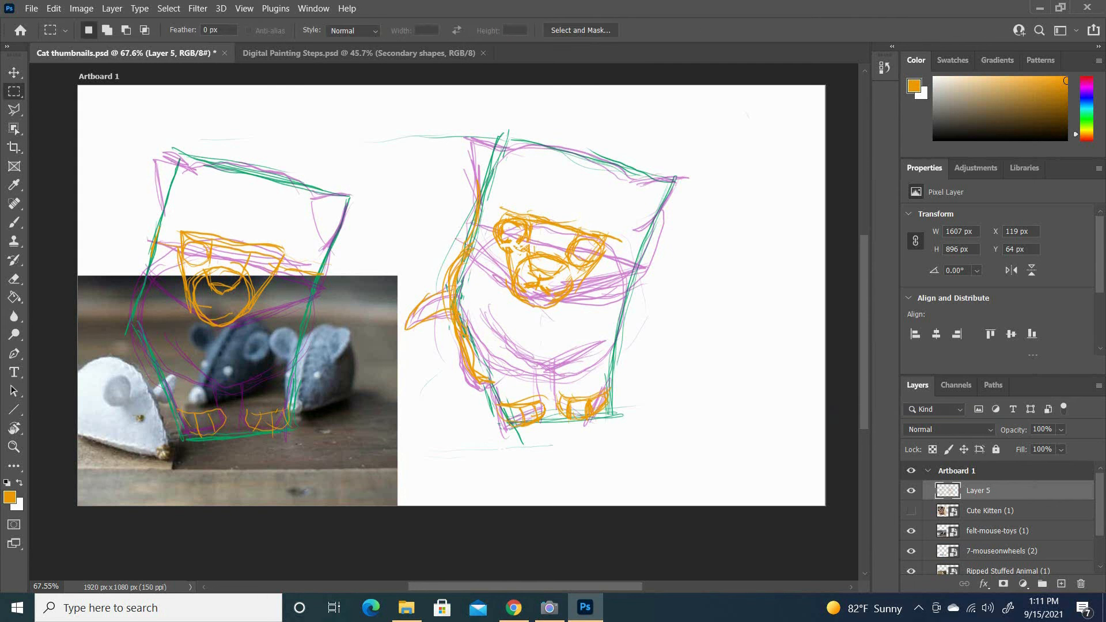
drag(394, 107, 79, 491)
key(Delete)
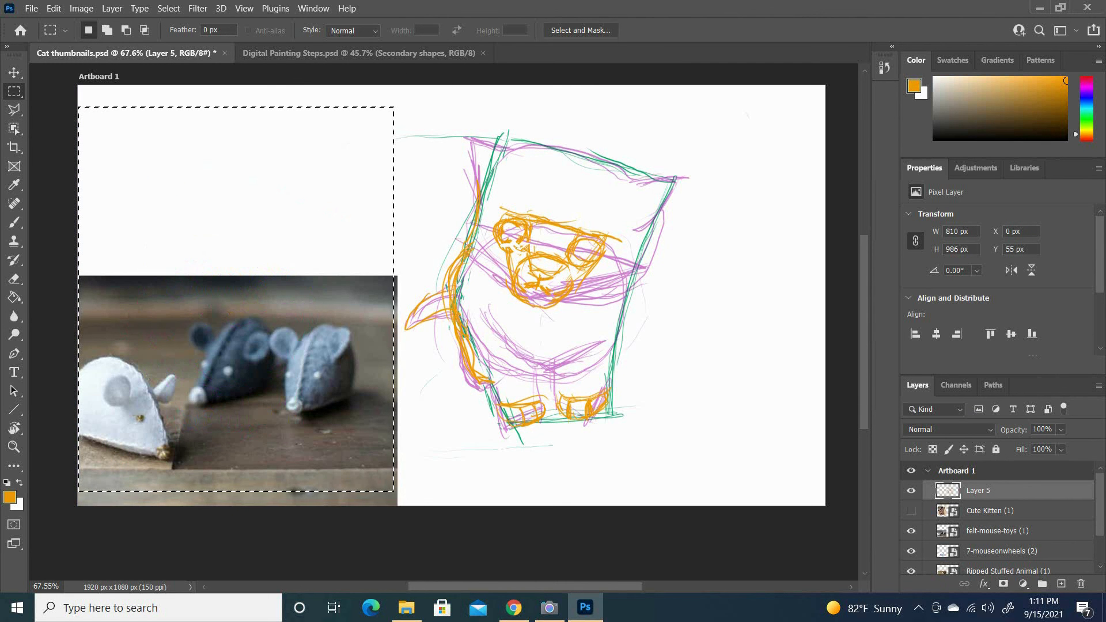
key(ctrl+d)
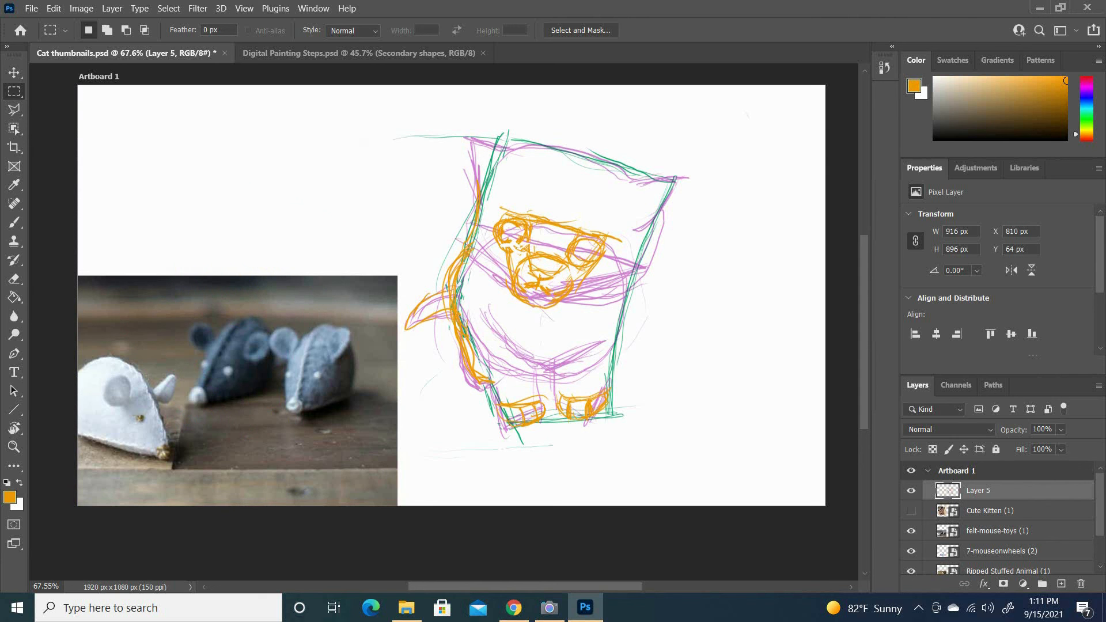
Move the felt mouse photo up to the artboard's top edge and arrange the blue wheeled mouse photo beneath it.
key(v)
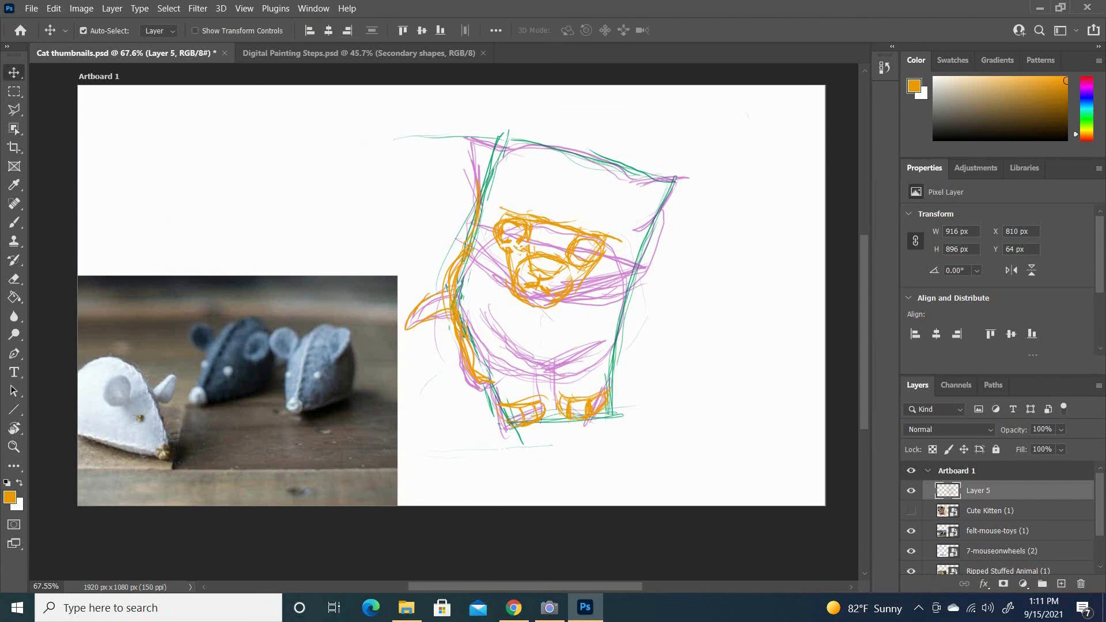
drag(314, 354, 362, 146)
drag(278, 401, 342, 334)
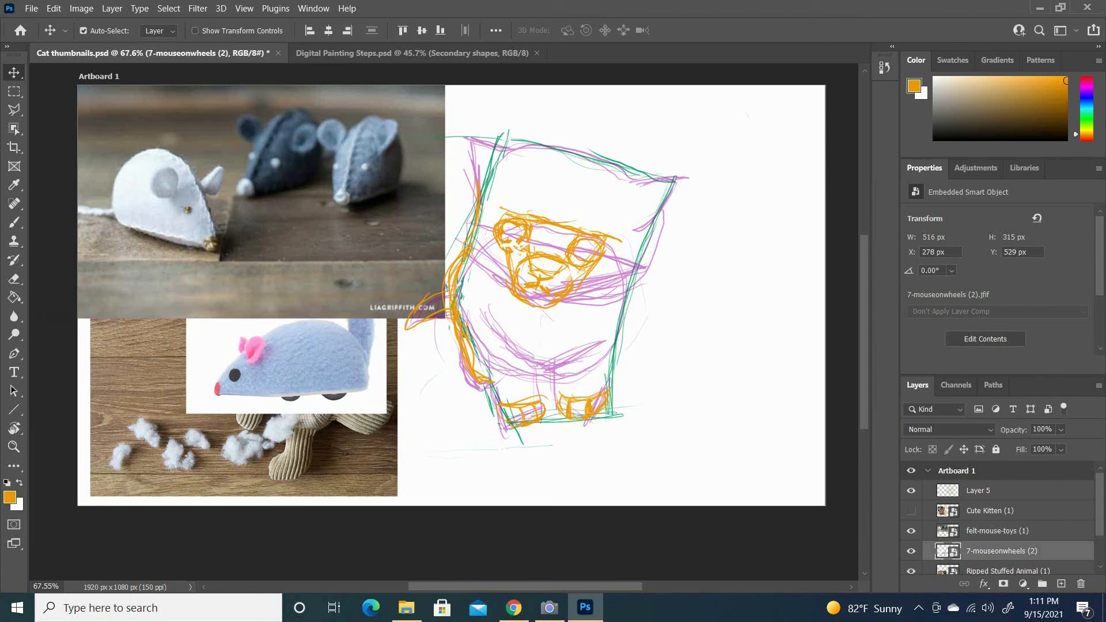
mouse_move(339, 246)
mouse_down()
mouse_move(310, 240)
mouse_move(339, 244)
mouse_up()
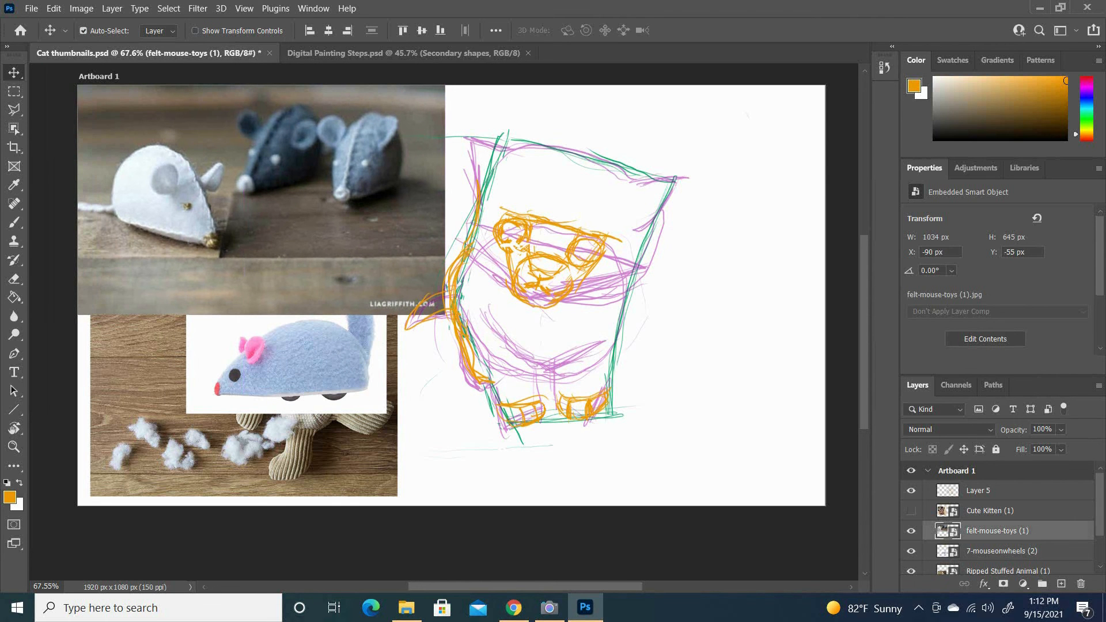
Extend the artboard downward with the Crop tool to make room below the kitten sketch.
key(c)
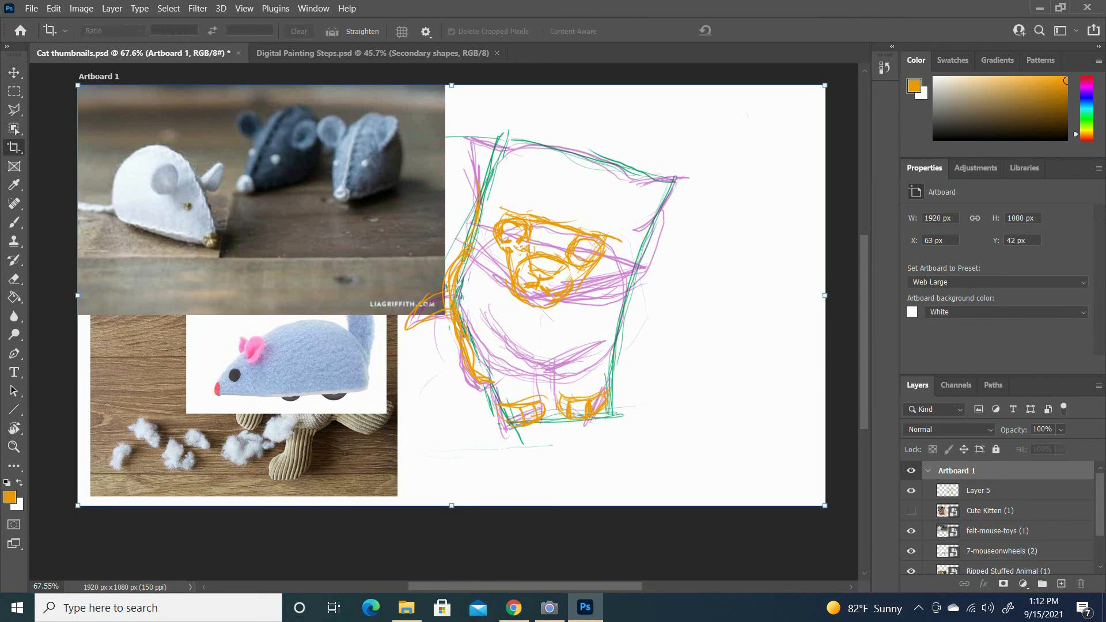
drag(452, 505, 451, 573)
key(Return)
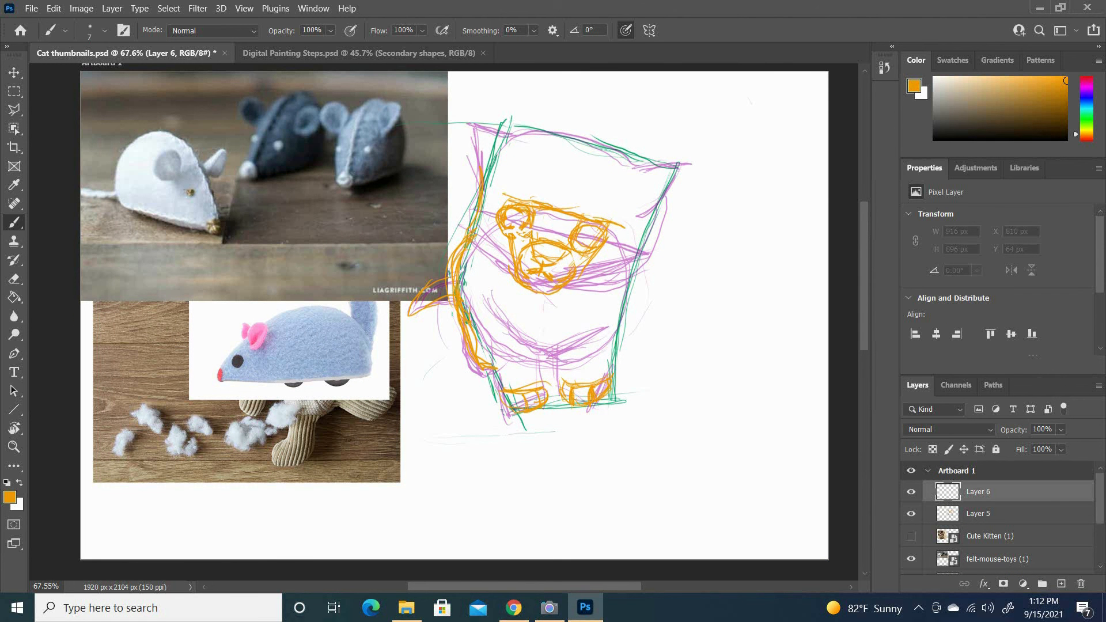
Sketch a torn-off toy mouse head in orange below the kitten on new Layer 6, with eye, ear and nose.
mouse_move(666, 444)
mouse_down()
mouse_move(688, 474)
mouse_move(670, 485)
mouse_move(642, 448)
mouse_move(723, 426)
mouse_move(711, 471)
mouse_move(725, 430)
mouse_up()
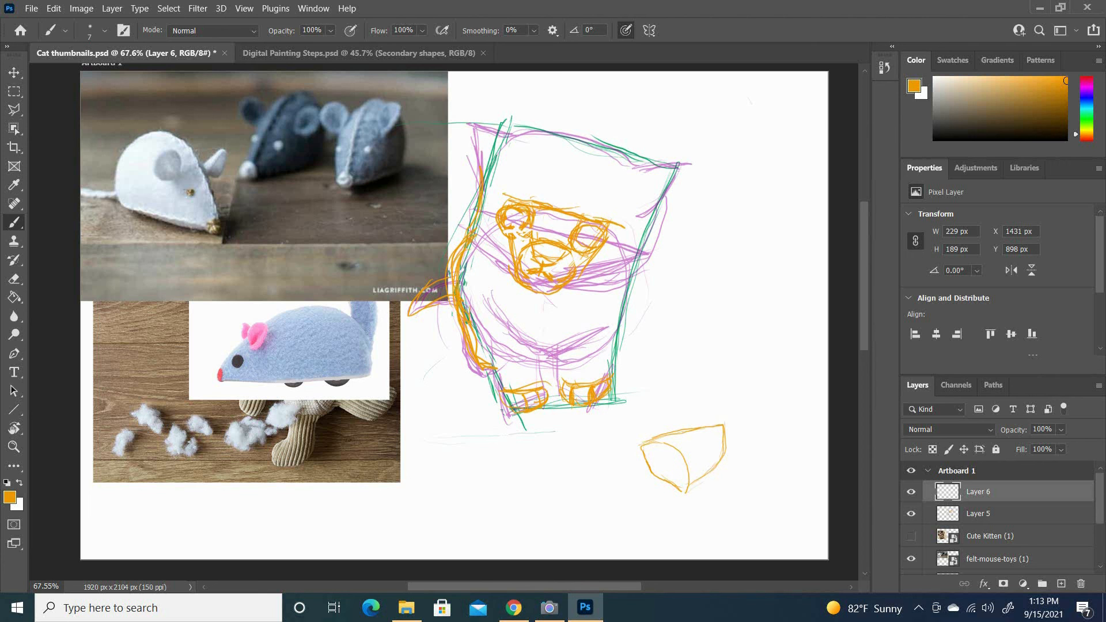
mouse_move(689, 490)
mouse_down()
mouse_move(717, 464)
mouse_move(690, 489)
mouse_up()
mouse_move(704, 436)
mouse_down()
mouse_move(692, 453)
mouse_move(711, 459)
mouse_move(692, 496)
mouse_move(709, 494)
mouse_up()
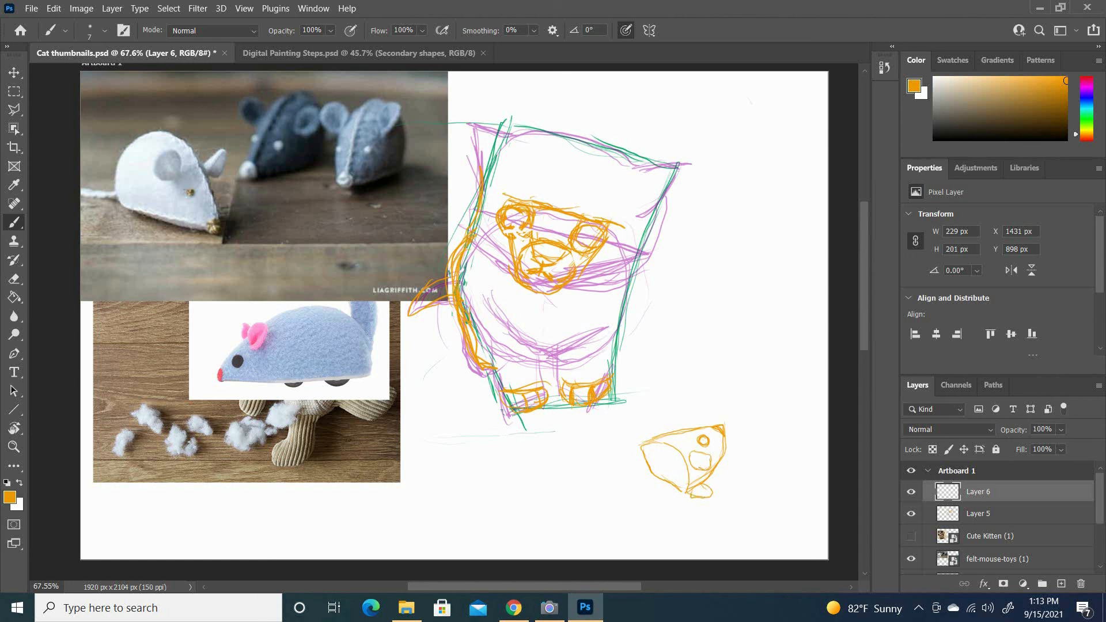
Outline the toy mouse's rounded, headless body in orange below the kitten's paws.
drag(455, 493, 573, 496)
mouse_move(561, 457)
mouse_down()
mouse_move(573, 516)
mouse_move(463, 497)
mouse_move(456, 477)
mouse_move(549, 520)
mouse_move(572, 517)
mouse_up()
mouse_move(562, 459)
mouse_down()
mouse_move(503, 454)
mouse_move(525, 452)
mouse_up()
drag(526, 451, 463, 469)
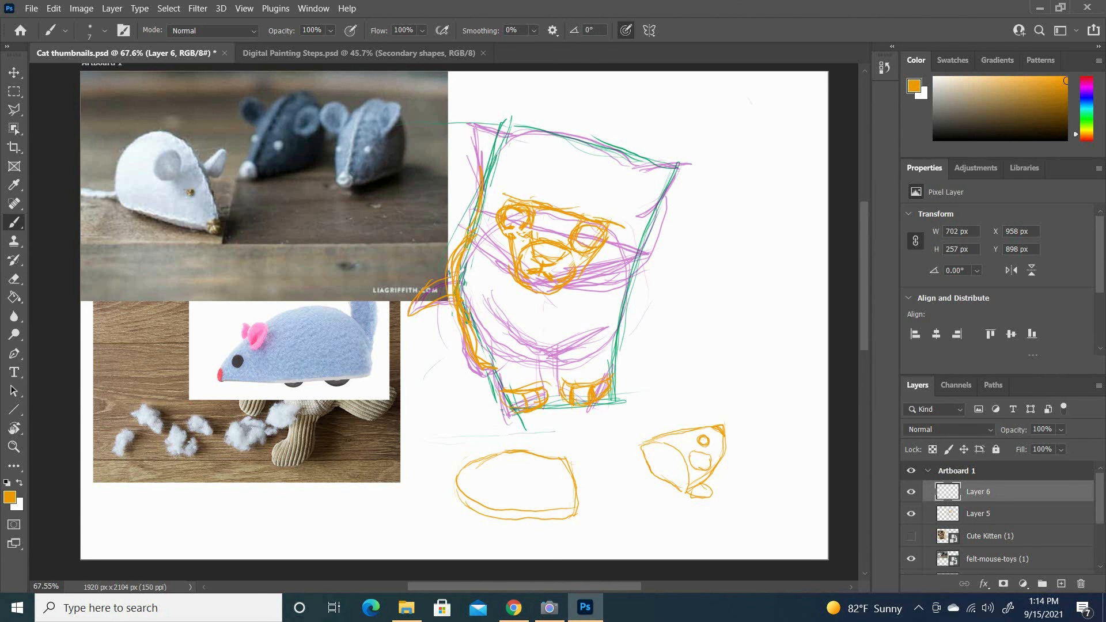
Brush a long curved orange tail from the back of the toy mouse's body up toward the kitten's tail.
drag(496, 403, 588, 396)
mouse_move(510, 445)
mouse_down()
mouse_move(549, 474)
mouse_move(511, 450)
mouse_up()
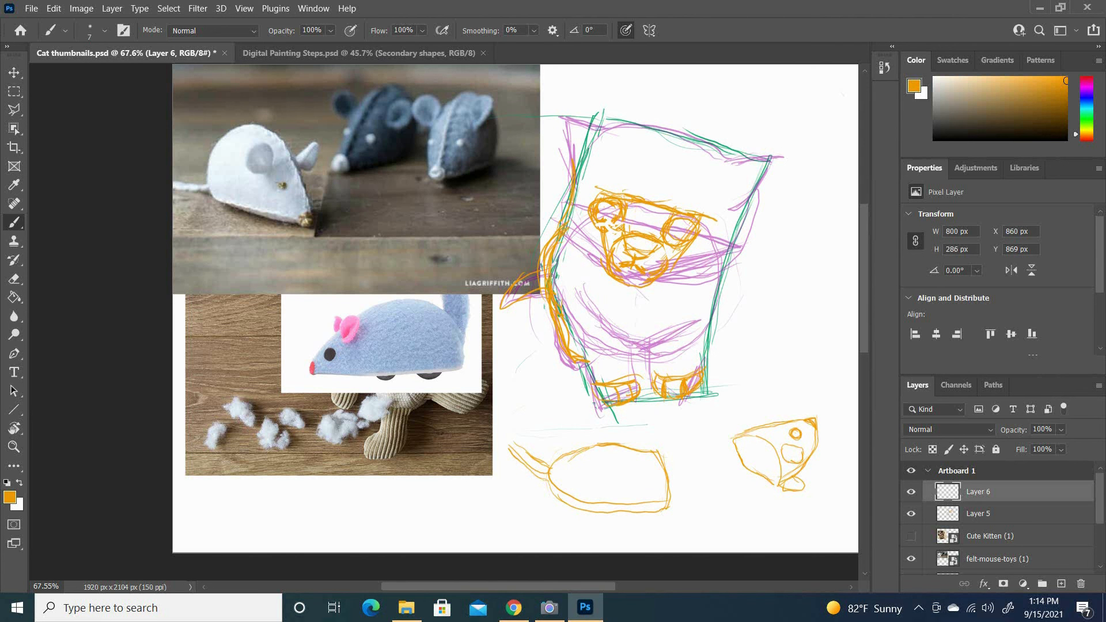
mouse_move(503, 295)
mouse_down()
mouse_move(478, 370)
mouse_move(510, 452)
mouse_up()
drag(477, 402, 487, 429)
mouse_move(482, 331)
mouse_down()
mouse_move(491, 431)
mouse_move(511, 438)
mouse_move(498, 427)
mouse_move(498, 446)
mouse_up()
mouse_move(500, 431)
mouse_down()
mouse_move(520, 447)
mouse_move(490, 460)
mouse_move(548, 472)
mouse_move(549, 482)
mouse_up()
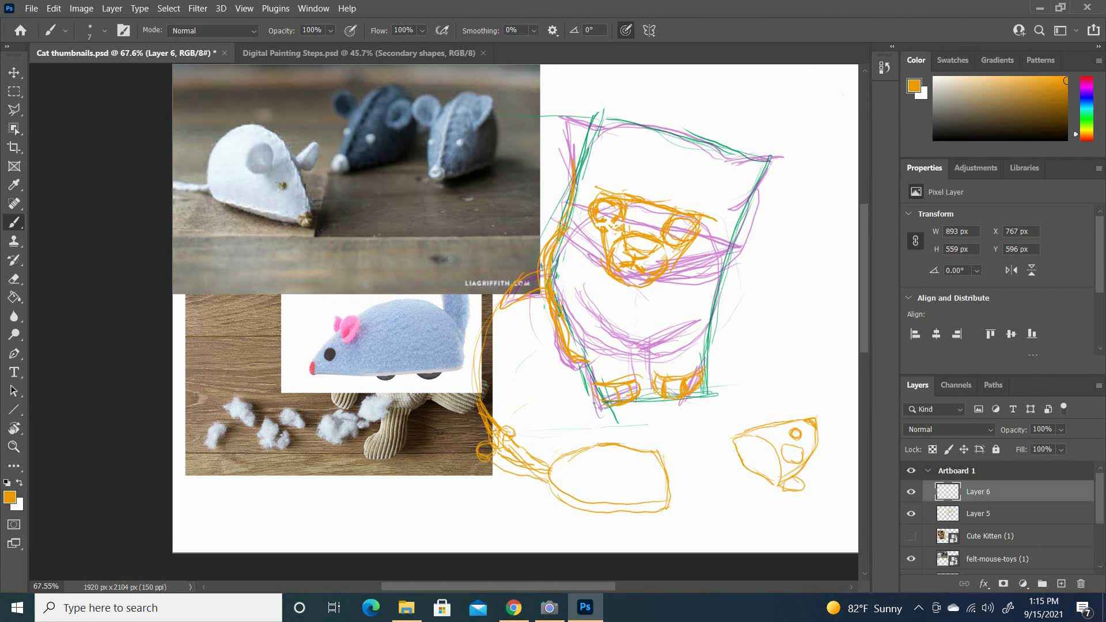
Rework the end of the toy mouse's tail in orange and erase the surplus long curve above it.
drag(480, 414, 478, 442)
mouse_move(480, 405)
mouse_down()
mouse_move(476, 447)
mouse_move(490, 440)
mouse_up()
mouse_move(480, 421)
mouse_down()
mouse_move(495, 442)
mouse_move(532, 456)
mouse_up()
key(e)
mouse_move(511, 442)
mouse_down()
mouse_move(488, 407)
mouse_move(491, 437)
mouse_up()
drag(479, 402, 477, 343)
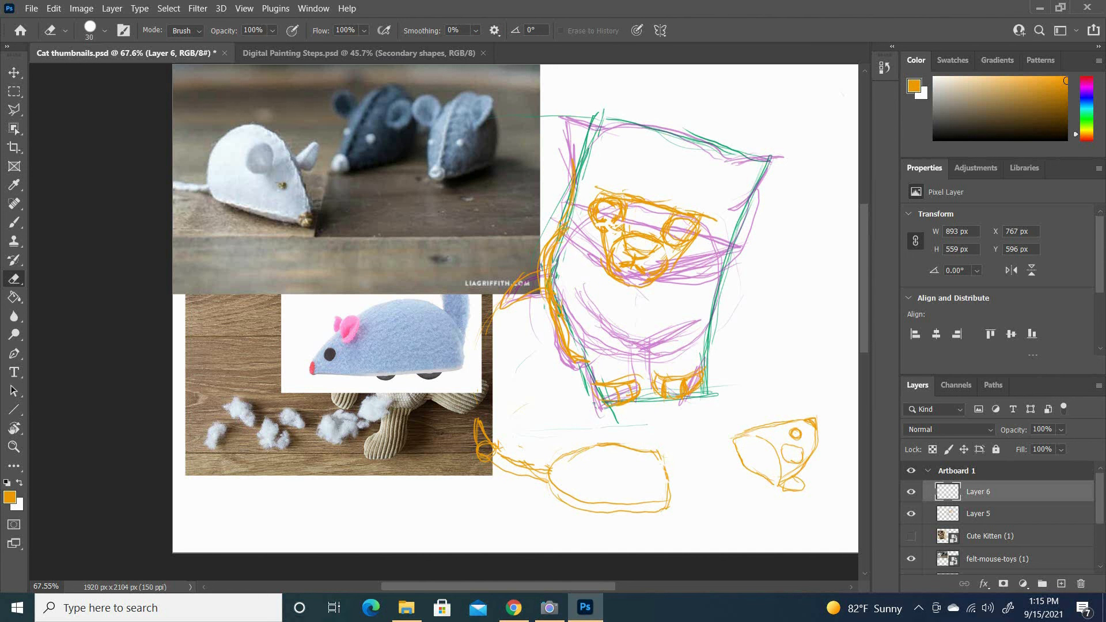
Erase part of the mouse body's torn edge, brush stuffing on body and head with loose tufts, and add a rounded shape beside the kitten's paw.
mouse_move(665, 464)
mouse_down()
mouse_move(668, 502)
mouse_move(660, 475)
mouse_up()
key(b)
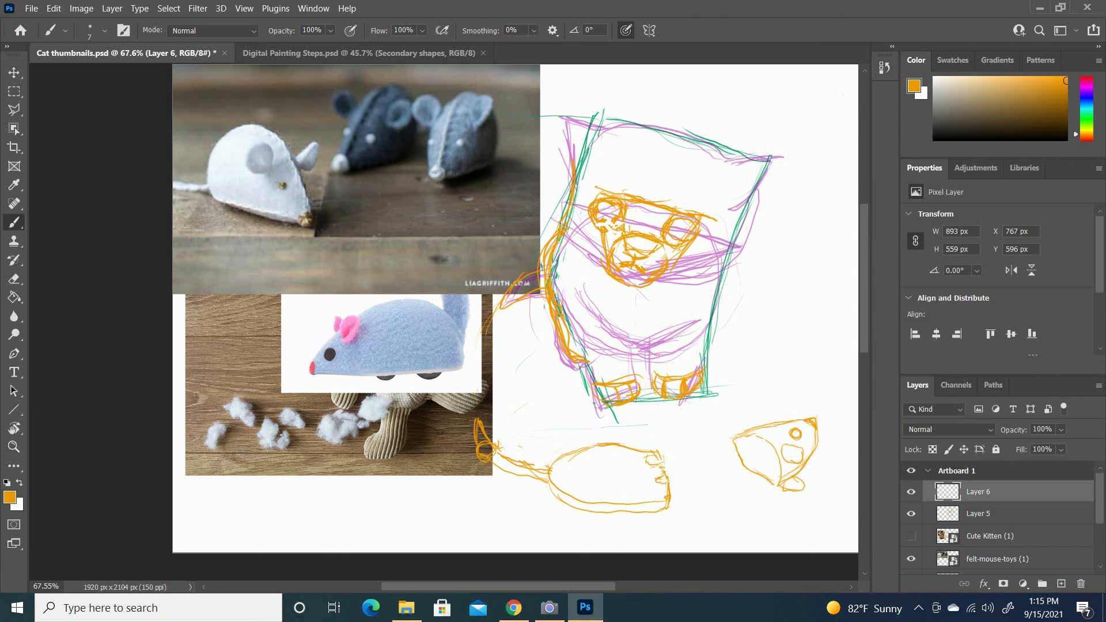
mouse_move(757, 435)
mouse_down()
mouse_move(776, 461)
mouse_move(766, 451)
mouse_up()
mouse_move(751, 441)
mouse_down()
mouse_move(736, 452)
mouse_move(748, 489)
mouse_move(776, 458)
mouse_move(752, 487)
mouse_move(766, 458)
mouse_move(777, 473)
mouse_up()
mouse_move(666, 458)
mouse_down()
mouse_move(680, 472)
mouse_move(671, 502)
mouse_move(790, 502)
mouse_up()
drag(708, 459, 730, 456)
drag(549, 486, 558, 503)
mouse_move(707, 379)
mouse_down()
mouse_move(727, 392)
mouse_move(700, 405)
mouse_move(732, 402)
mouse_move(706, 378)
mouse_move(691, 398)
mouse_move(708, 402)
mouse_up()
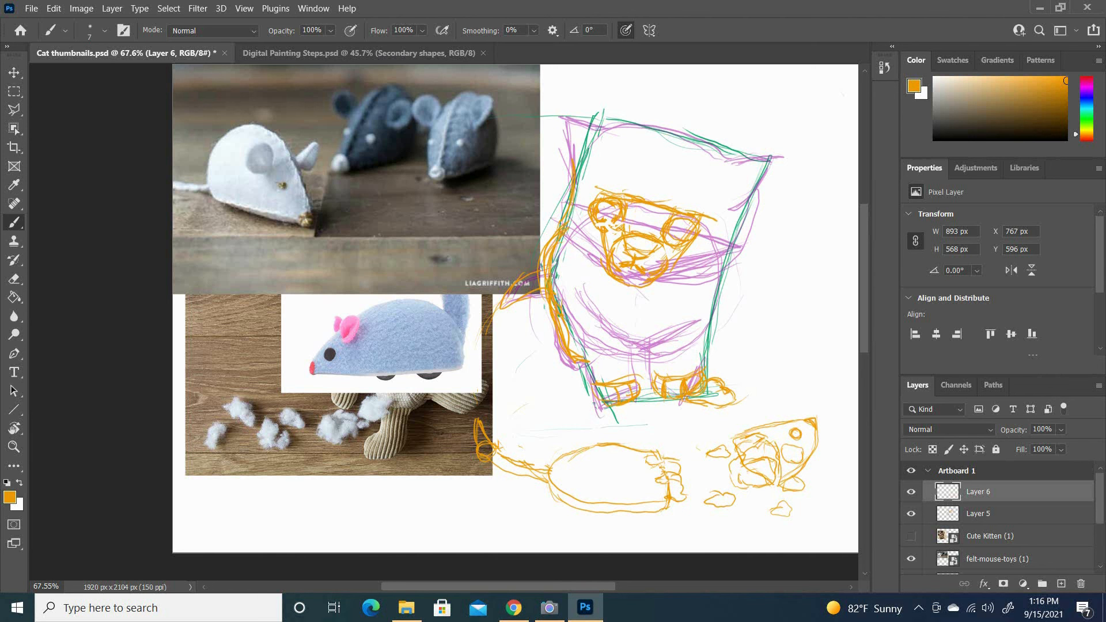
Add small orange tufts of stuffing near the toy mouse's tail and touch up its torn head and body.
drag(525, 433, 538, 436)
drag(485, 401, 493, 412)
mouse_move(753, 446)
mouse_down()
mouse_move(765, 441)
mouse_move(779, 483)
mouse_up()
drag(742, 437, 801, 422)
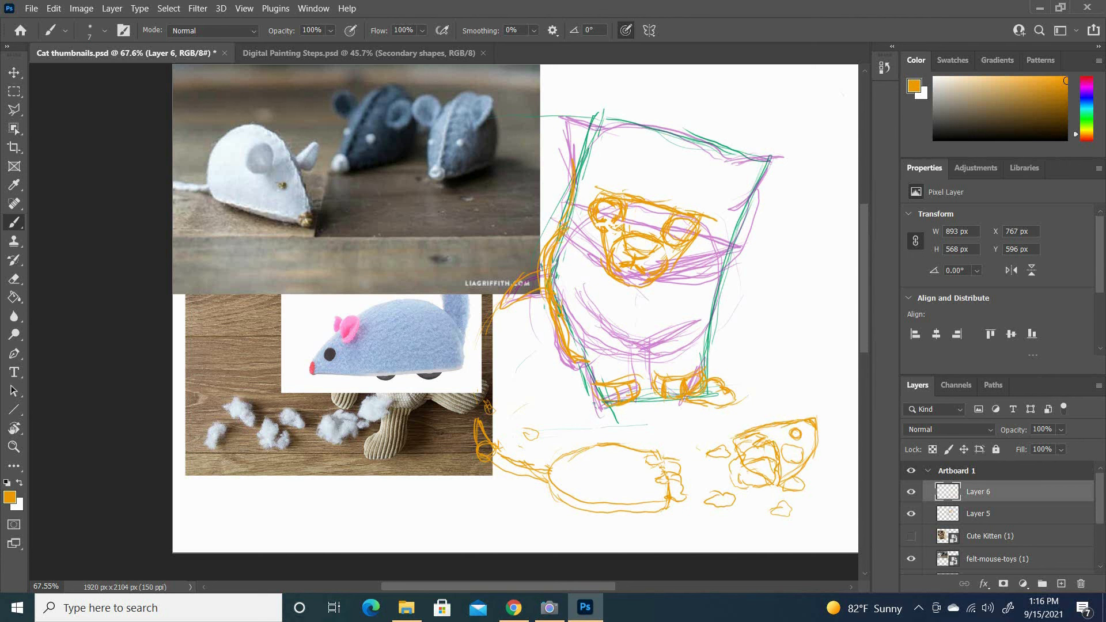
mouse_move(553, 463)
mouse_down()
mouse_move(596, 448)
mouse_move(665, 454)
mouse_move(651, 491)
mouse_up()
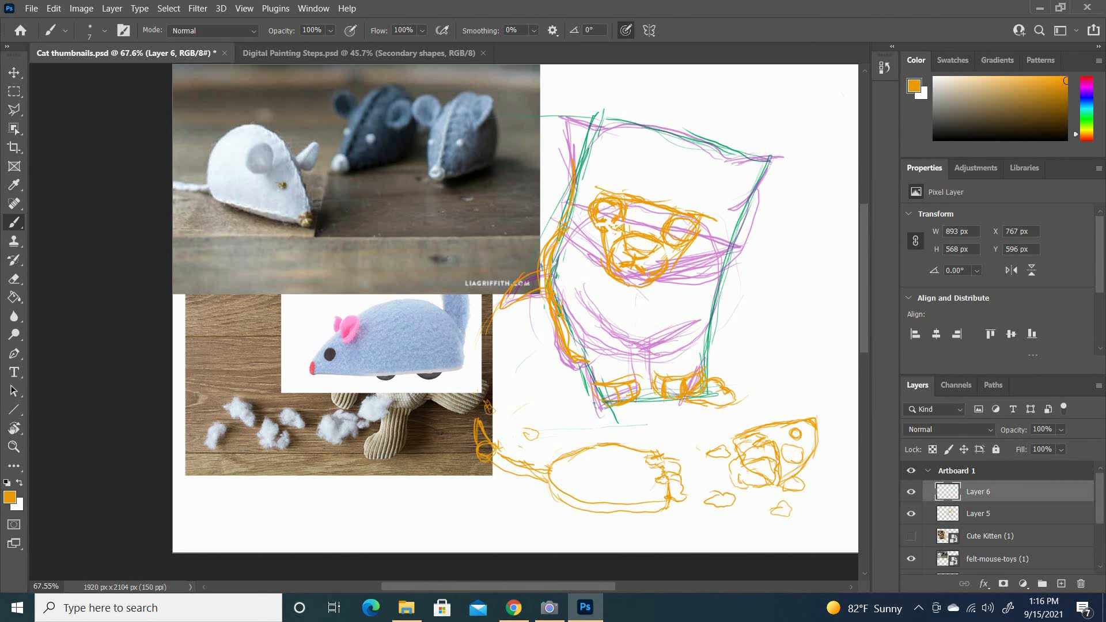